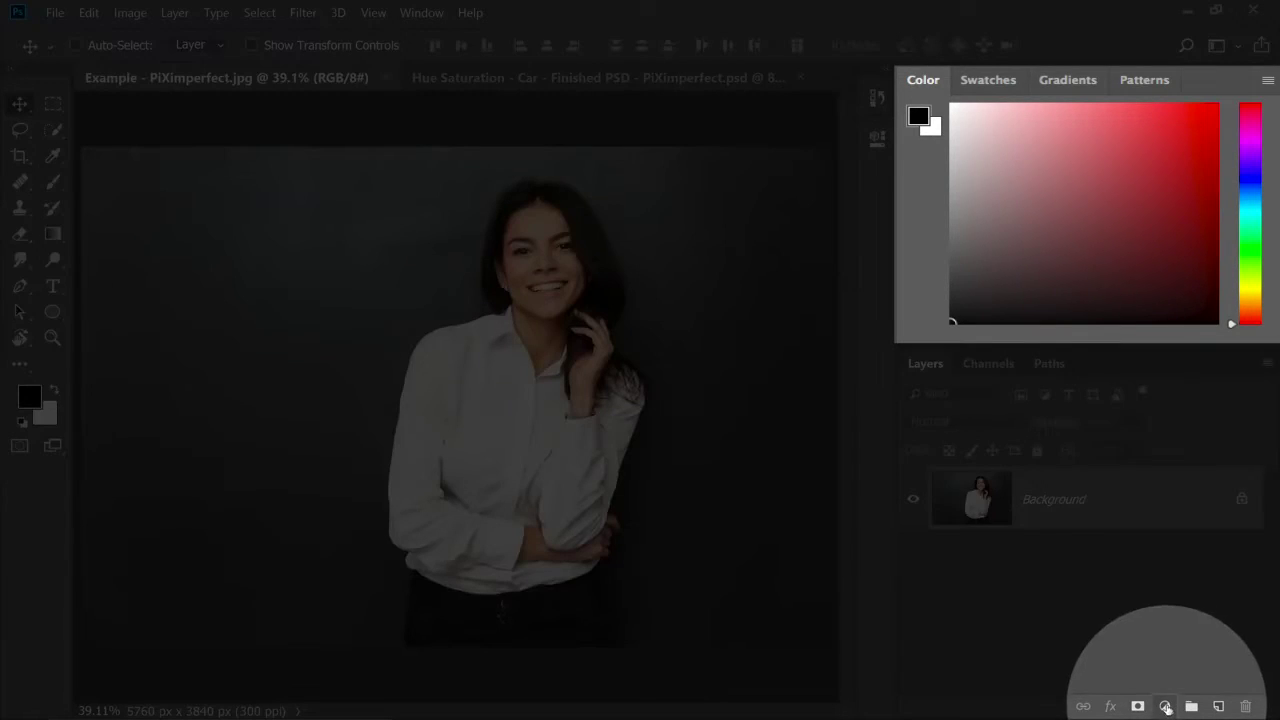
# Try recolouring the white shirt with a Hue/Saturation adjustment layer, setting hue +33 and saturation +64.
pyautogui.click(1165, 706)
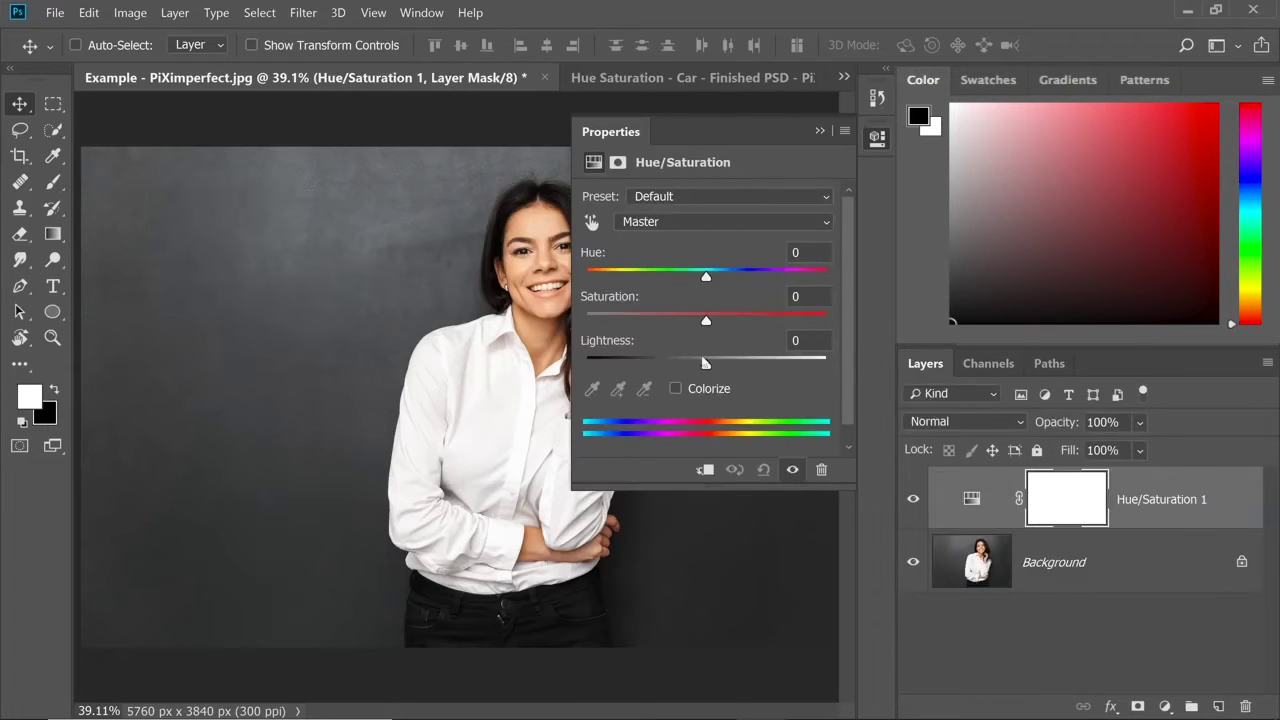
pyautogui.moveTo(706, 321); pyautogui.dragTo(783, 321)
pyautogui.moveTo(707, 276); pyautogui.dragTo(745, 277)
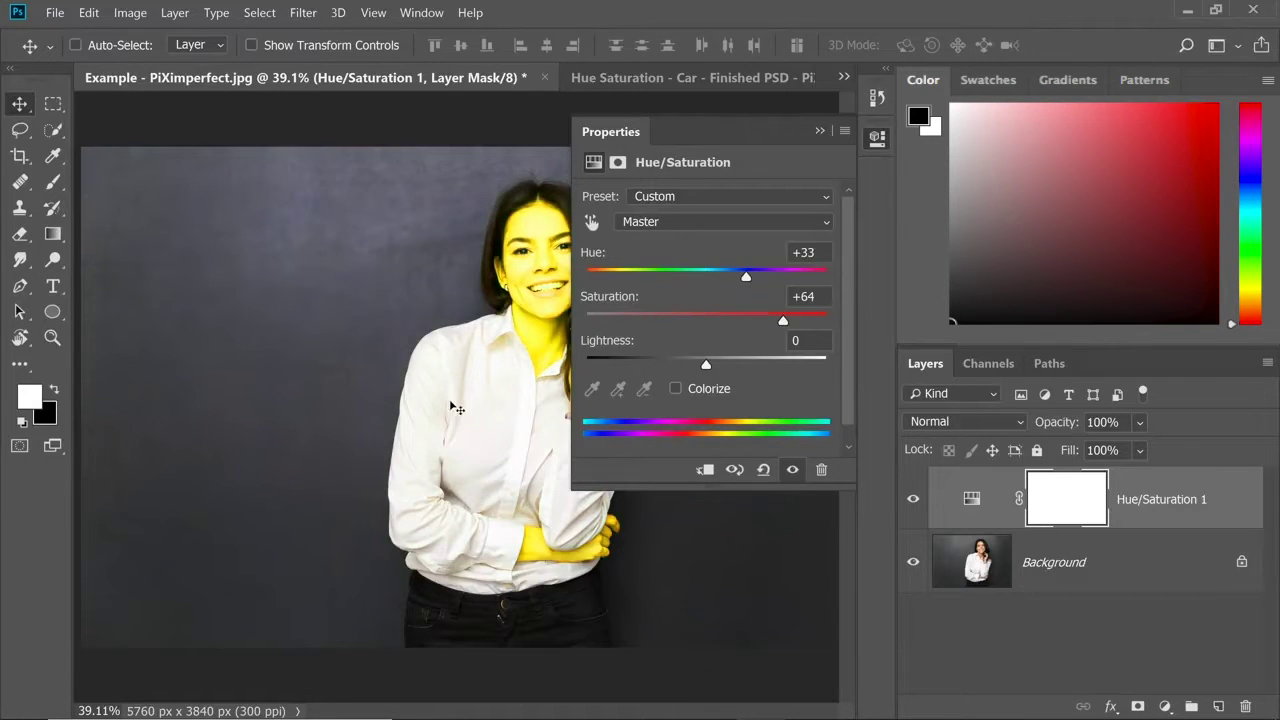
pyautogui.scroll(4, 472, 385)
pyautogui.moveTo(480, 383); pyautogui.dragTo(403, 357)
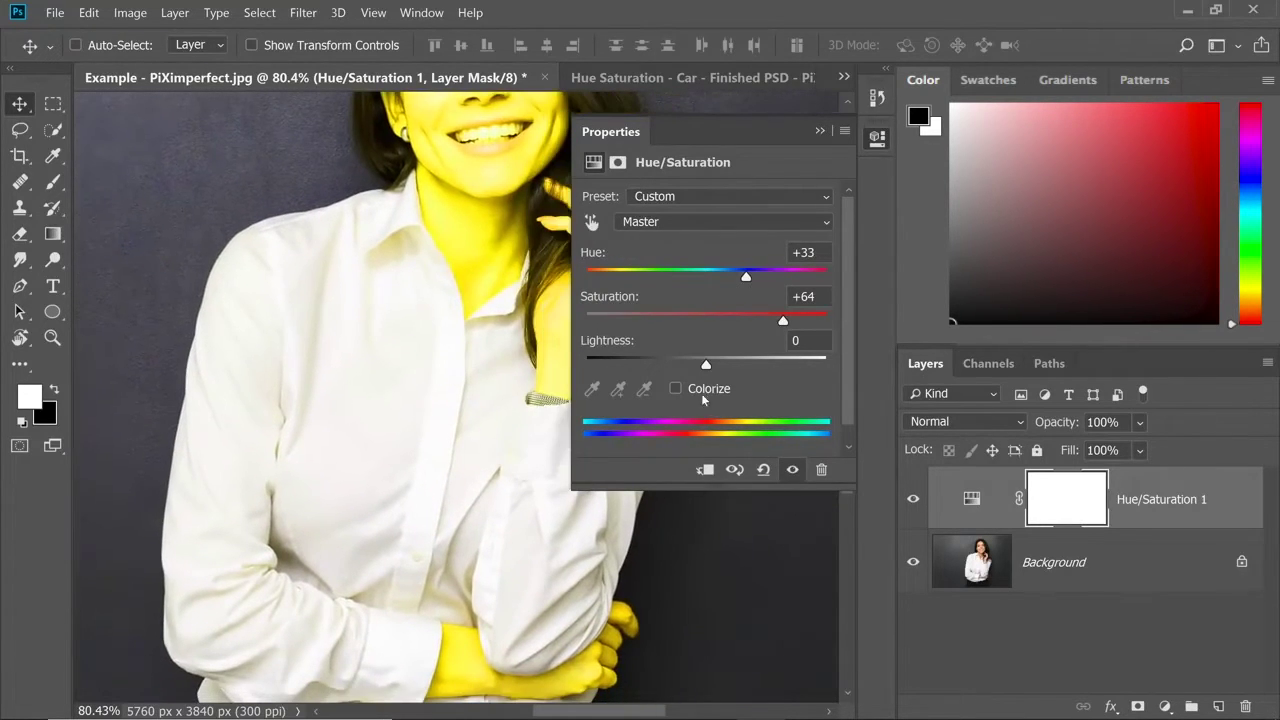
# Try colorizing the photo with hue 51, saturation 39 and lightness -41, and delete the Hue/Saturation layer.
pyautogui.click(704, 392)
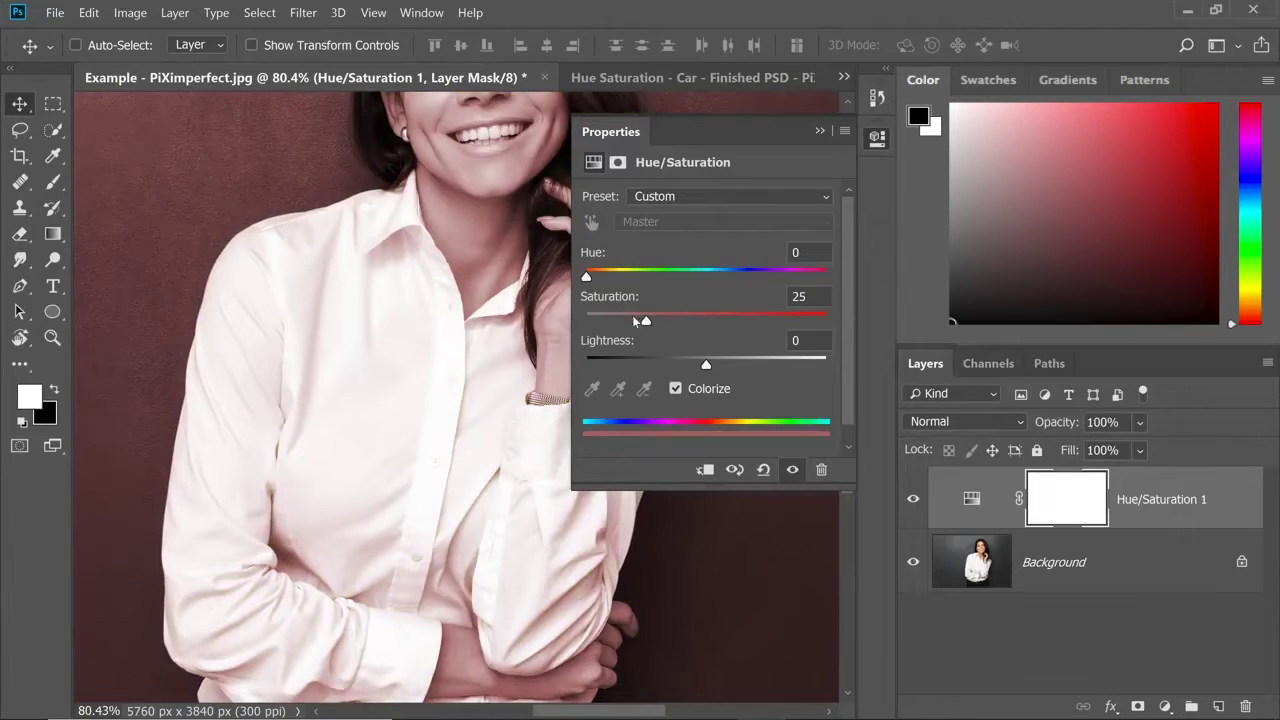
pyautogui.moveTo(588, 280); pyautogui.dragTo(679, 321)
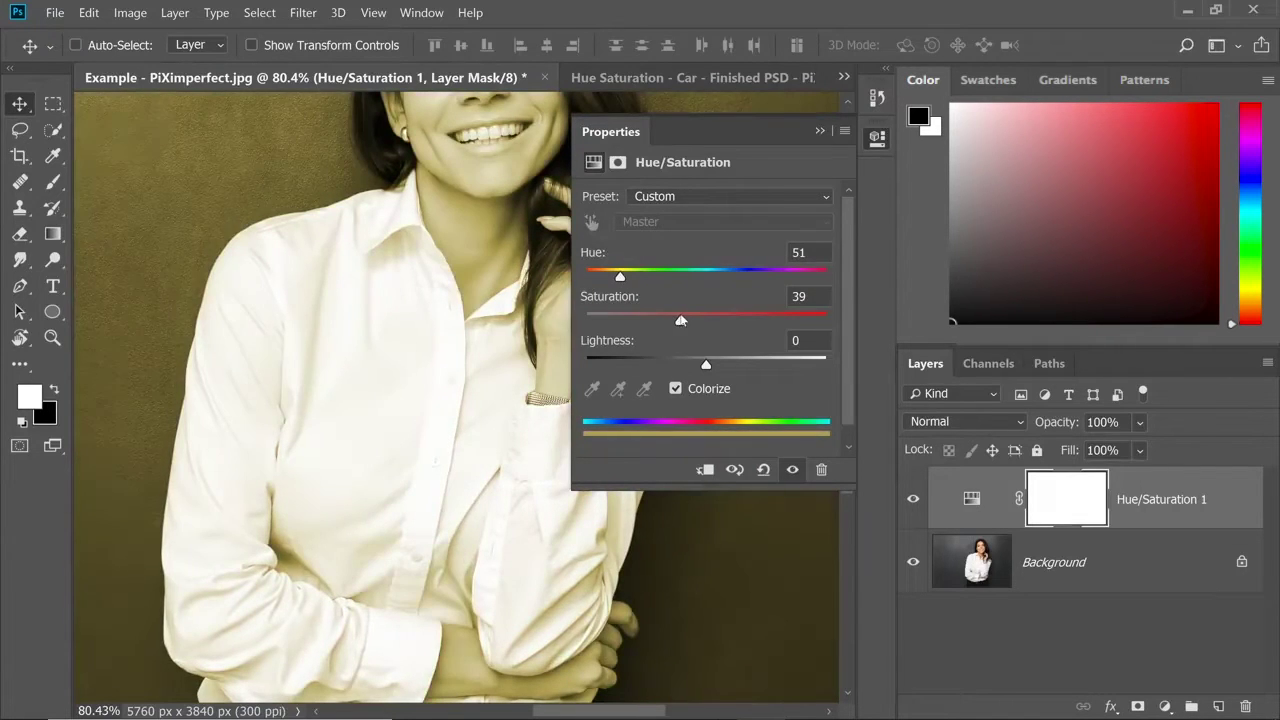
pyautogui.moveTo(706, 366); pyautogui.dragTo(656, 366)
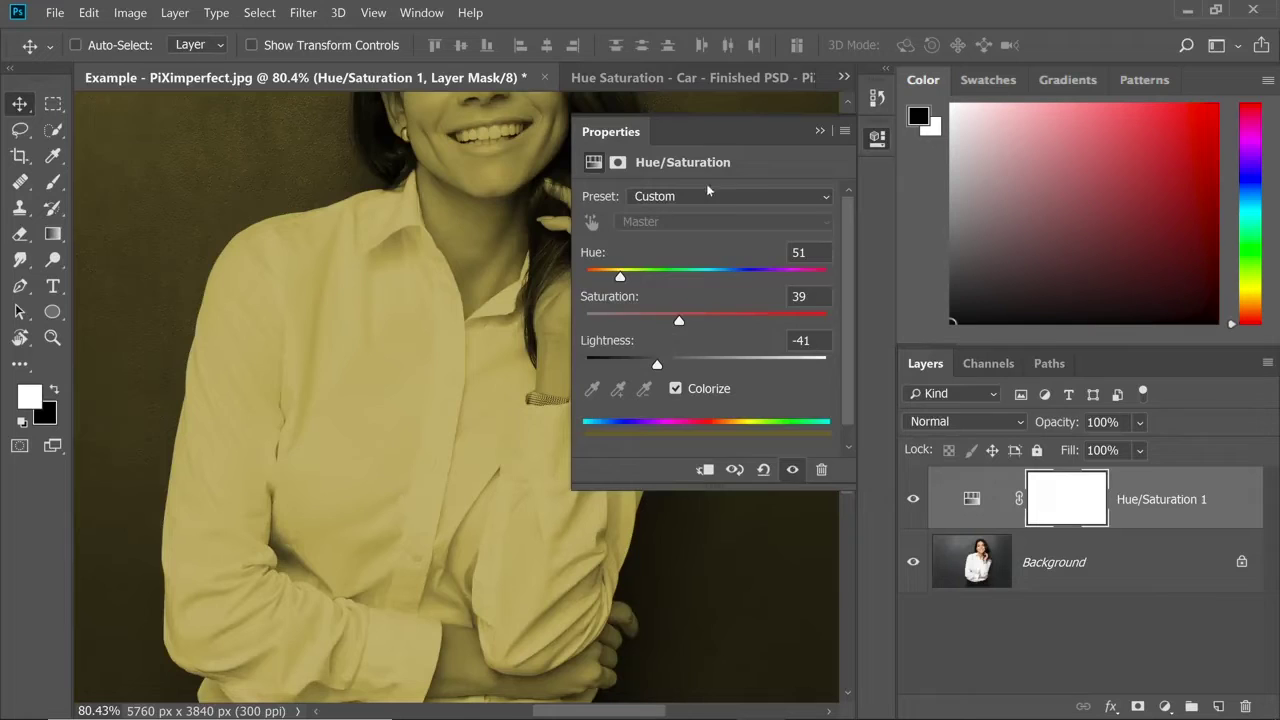
pyautogui.click(819, 132)
pyautogui.moveTo(1168, 525); pyautogui.dragTo(1245, 706)
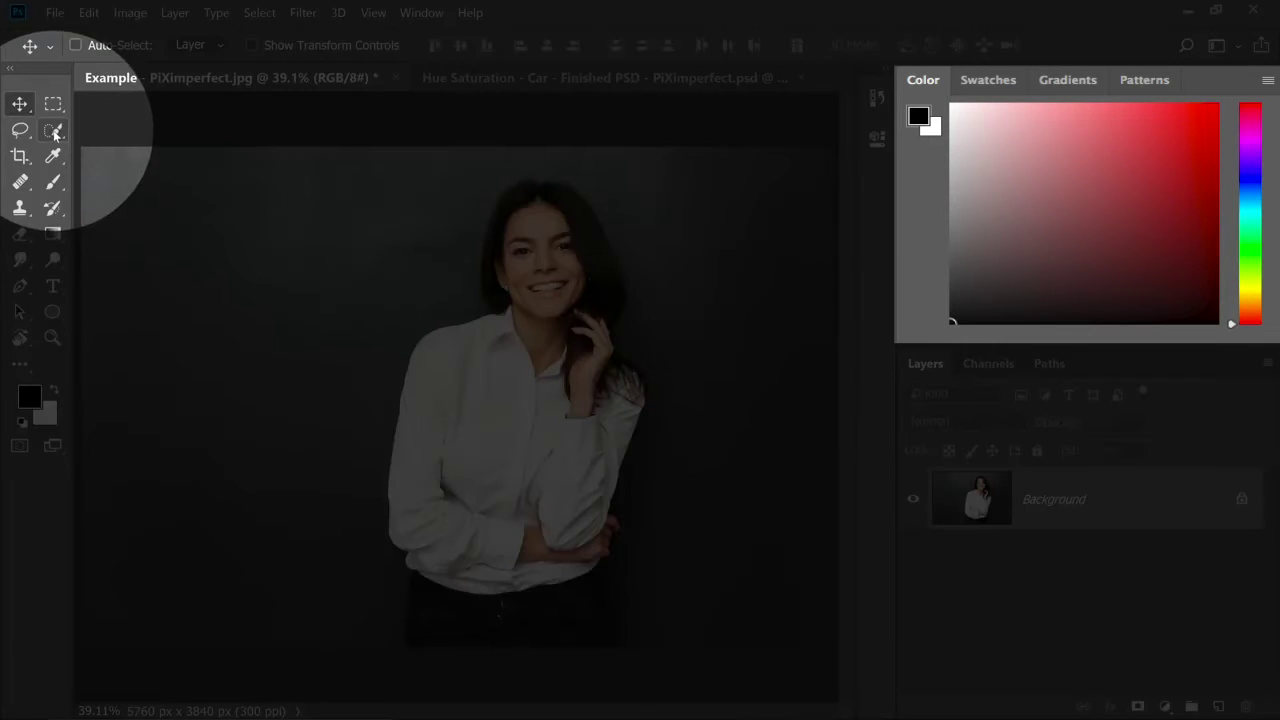
# Select the shirt's shoulder and collar area using the Quick Selection tool with a 70 px brush.
pyautogui.click(57, 133)
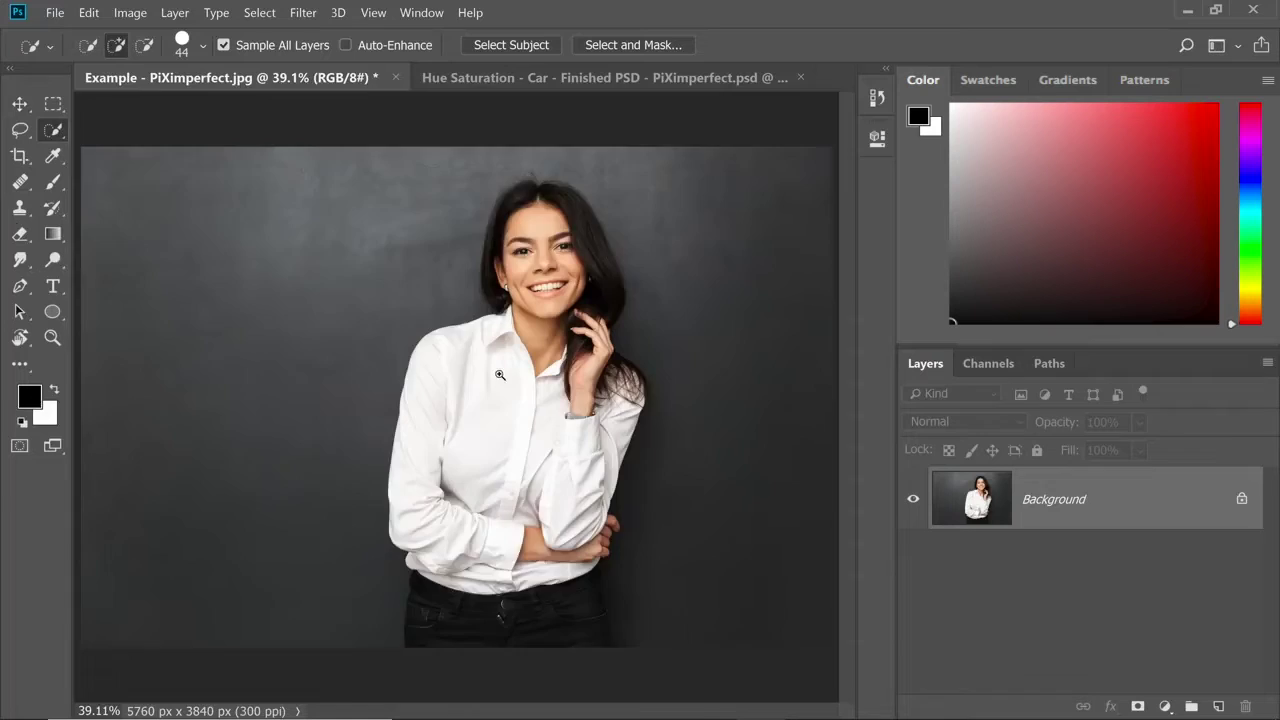
pyautogui.moveTo(500, 375)
pyautogui.mouseDown()
pyautogui.moveTo(514, 357)
pyautogui.moveTo(490, 417)
pyautogui.mouseUp()
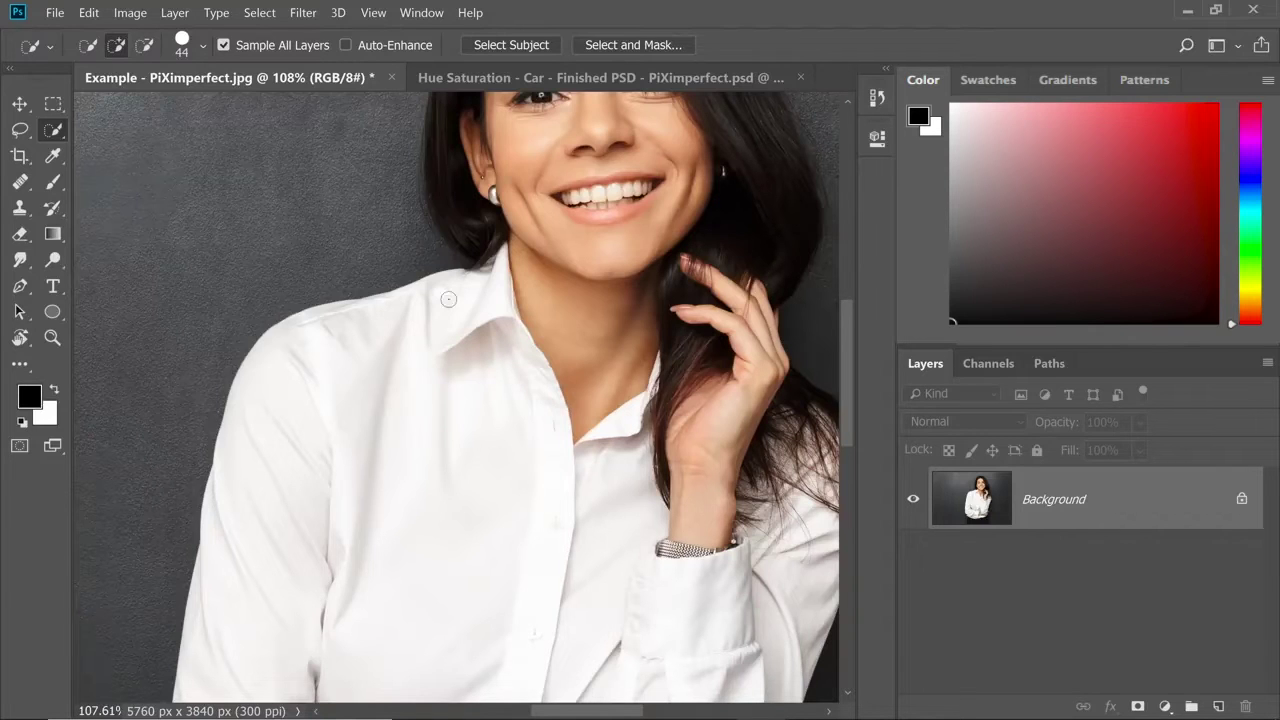
pyautogui.press(']')
pyautogui.press(']')
pyautogui.press(']')
pyautogui.moveTo(449, 304)
pyautogui.mouseDown()
pyautogui.moveTo(329, 372)
pyautogui.moveTo(302, 413)
pyautogui.moveTo(382, 294)
pyautogui.mouseUp()
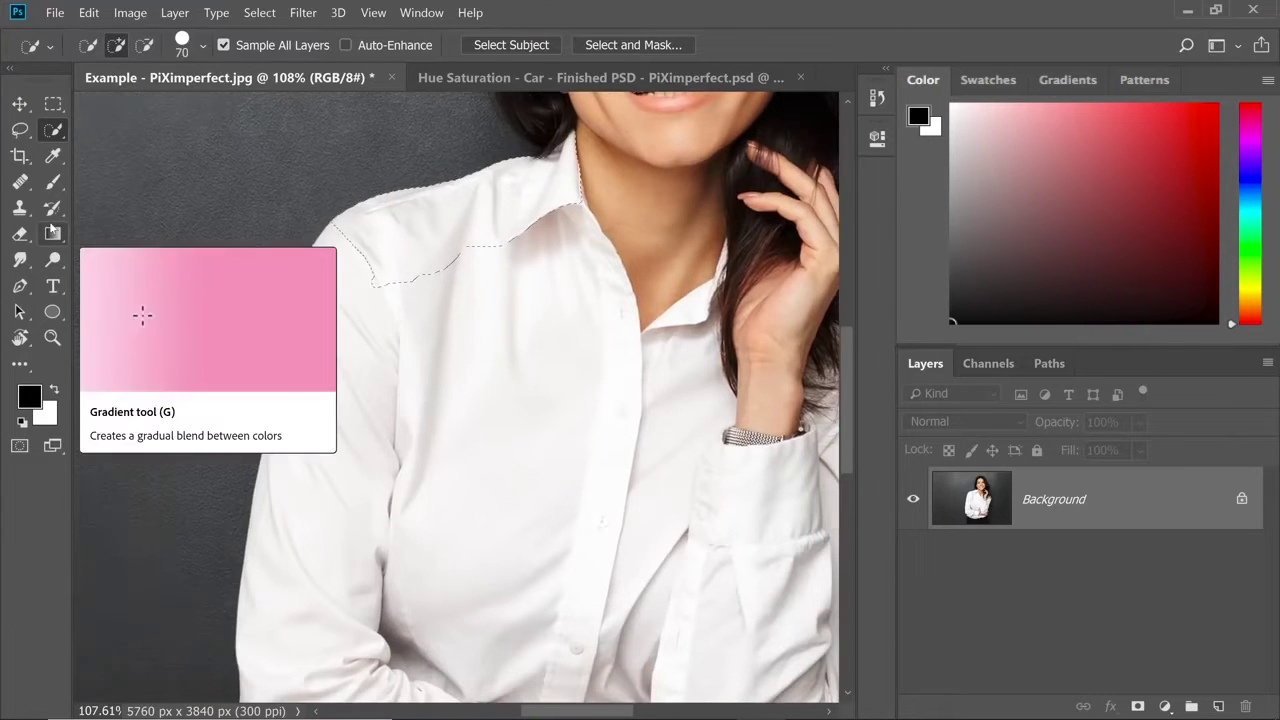
# Extend the quick selection over the shirt's front, both sleeves and the hem.
pyautogui.moveTo(417, 341); pyautogui.dragTo(439, 325)
pyautogui.moveTo(396, 247)
pyautogui.mouseDown()
pyautogui.moveTo(355, 311)
pyautogui.moveTo(348, 298)
pyautogui.moveTo(346, 398)
pyautogui.mouseUp()
pyautogui.moveTo(359, 365); pyautogui.dragTo(384, 99)
pyautogui.moveTo(489, 317); pyautogui.dragTo(461, 326)
pyautogui.moveTo(461, 327); pyautogui.dragTo(357, 431)
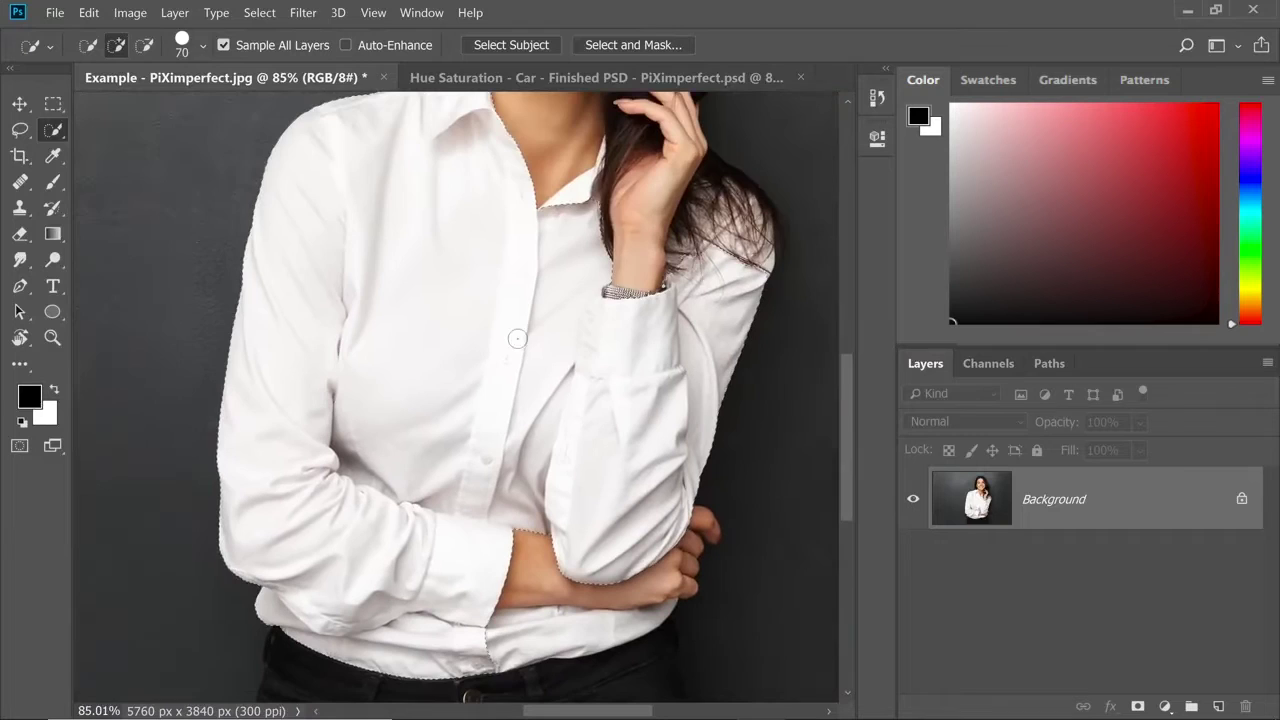
pyautogui.scroll(-3, 575, 430)
pyautogui.scroll(6, 586, 543)
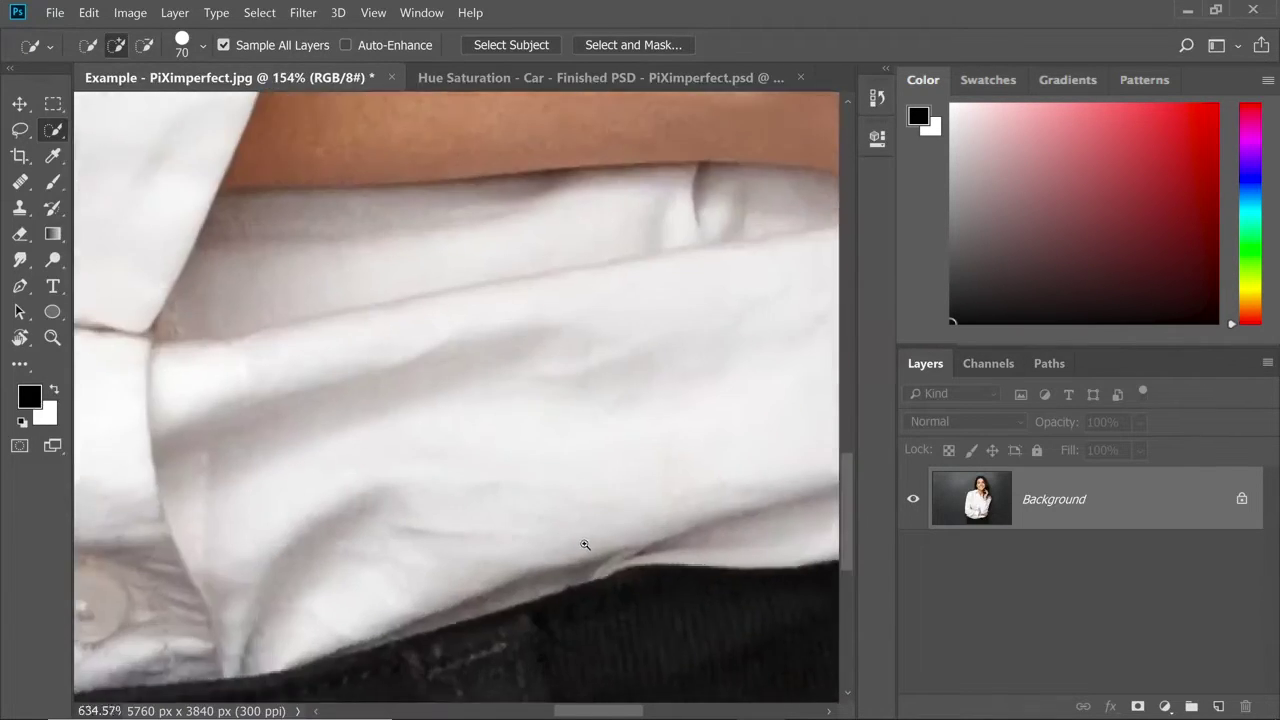
pyautogui.scroll(-5, 449, 469)
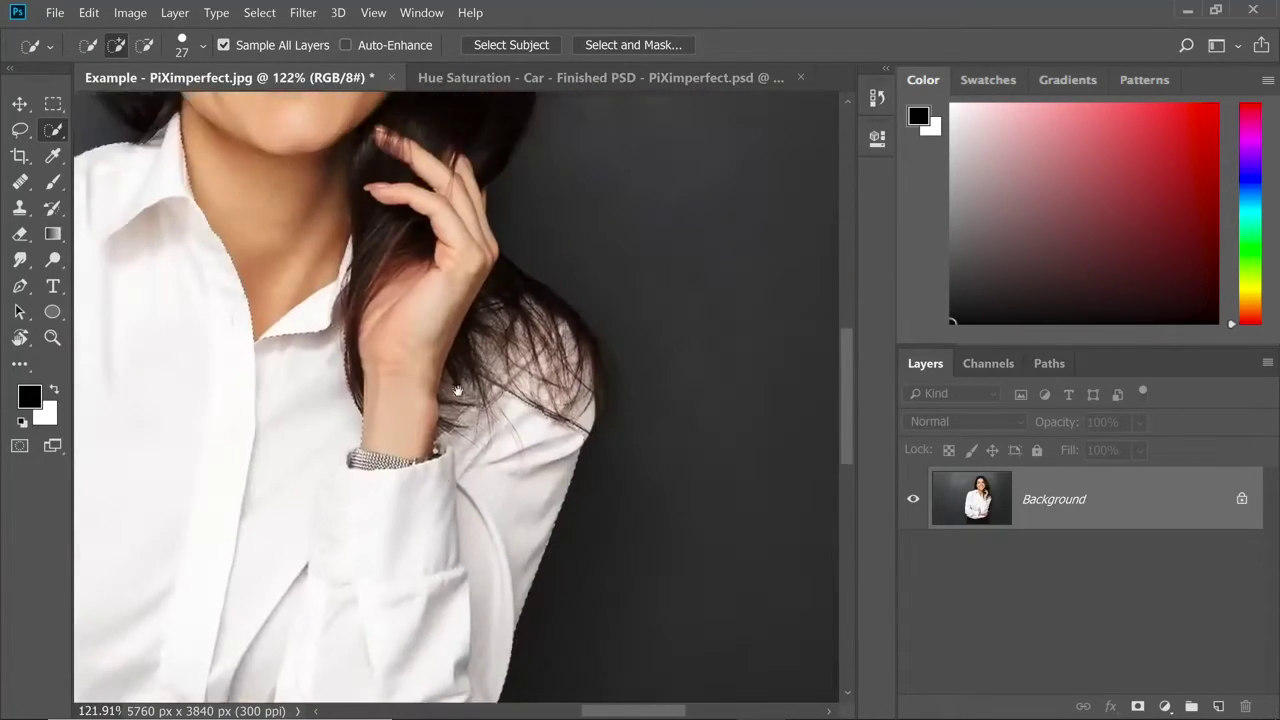
# Add the sleeve area beneath the hair strands and the shirt beside the collar to the selection, using 75 px and 20 px brushes.
pyautogui.scroll(2, 449, 469)
pyautogui.moveTo(493, 324)
pyautogui.mouseDown()
pyautogui.moveTo(510, 324)
pyautogui.moveTo(486, 282)
pyautogui.moveTo(418, 436)
pyautogui.mouseUp()
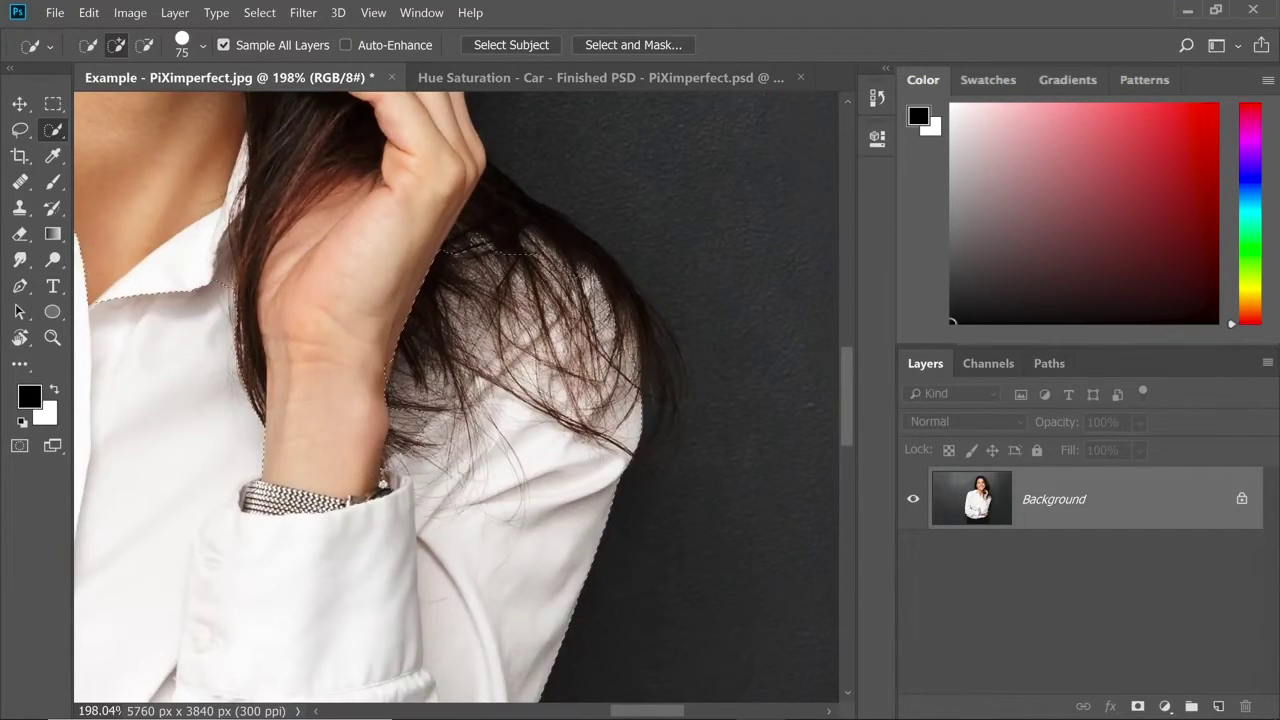
pyautogui.moveTo(484, 401); pyautogui.dragTo(467, 430)
pyautogui.scroll(-2, 470, 382)
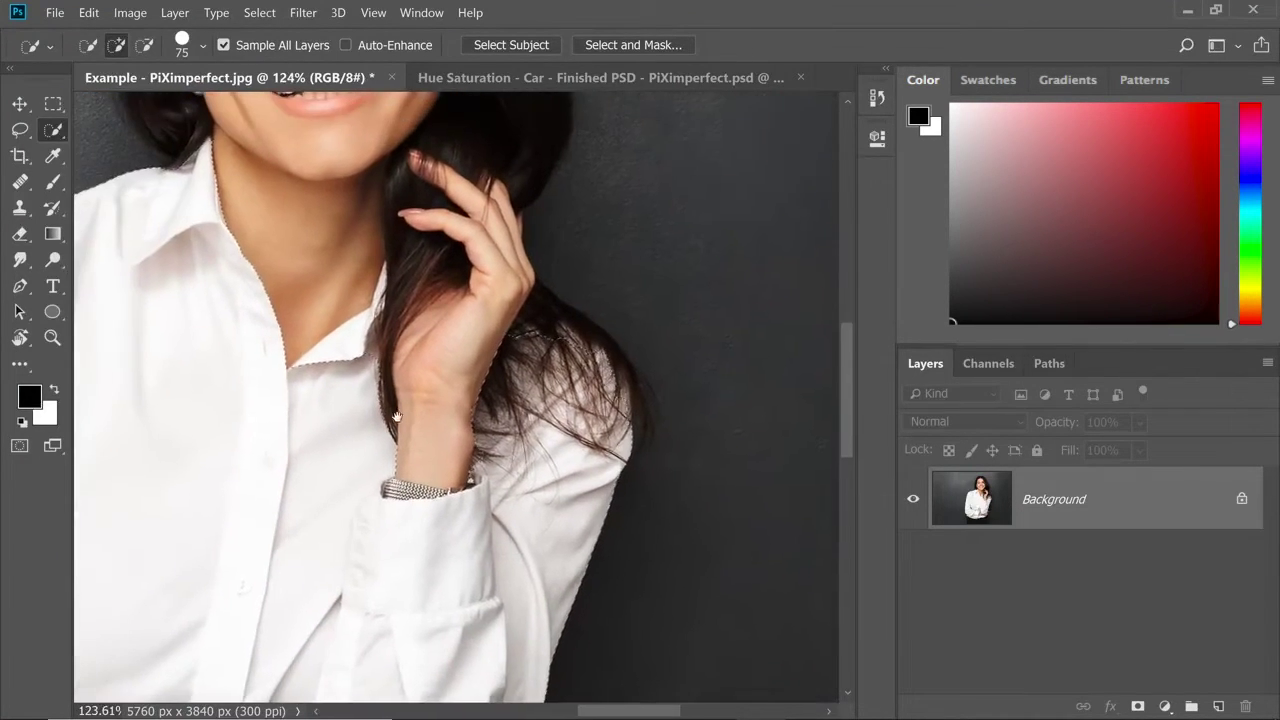
pyautogui.scroll(2, 374, 340)
pyautogui.scroll(3, 377, 303)
pyautogui.moveTo(431, 254); pyautogui.dragTo(418, 264)
pyautogui.scroll(-5, 422, 270)
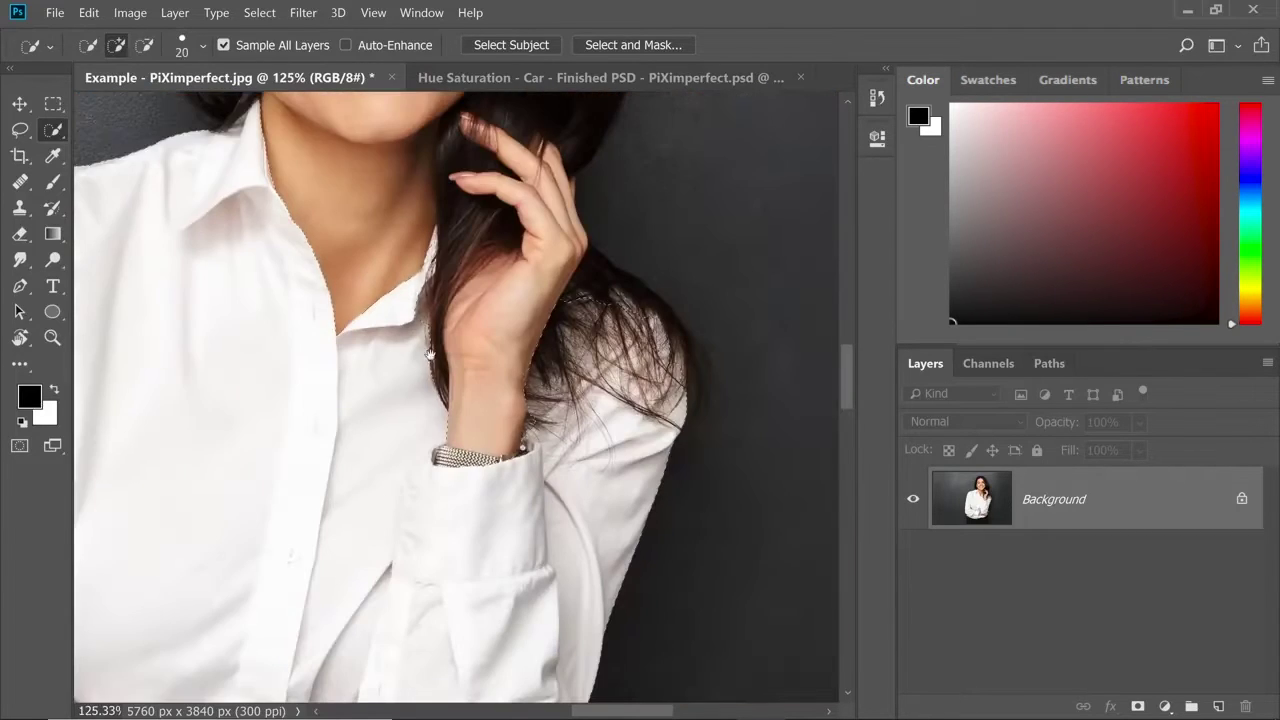
pyautogui.moveTo(430, 447); pyautogui.dragTo(414, 381)
pyautogui.scroll(-1, 414, 381)
pyautogui.moveTo(345, 632); pyautogui.dragTo(431, 429)
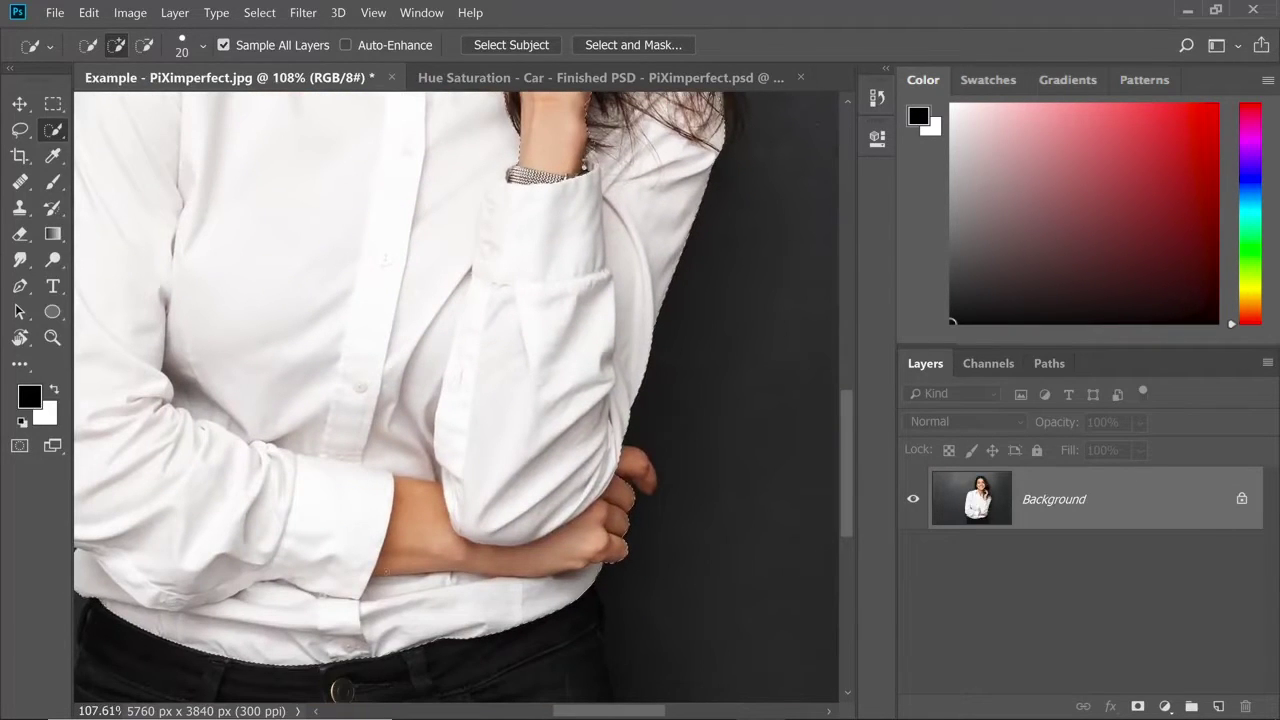
# Subtract the crossed forearm and hand from the shirt selection, using 91 px and 52 px brushes.
pyautogui.press(']')
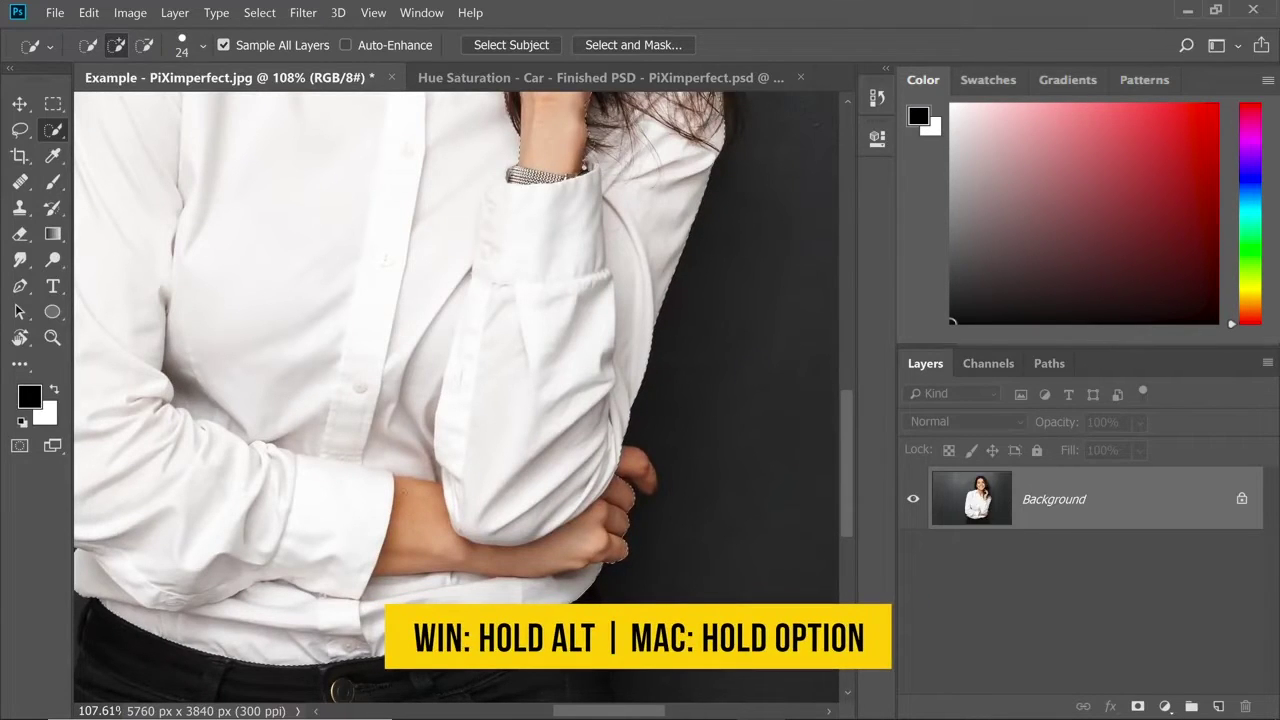
pyautogui.keyDown('alt'); pyautogui.rightClick(414, 512); pyautogui.keyUp('alt')
pyautogui.press('alt')
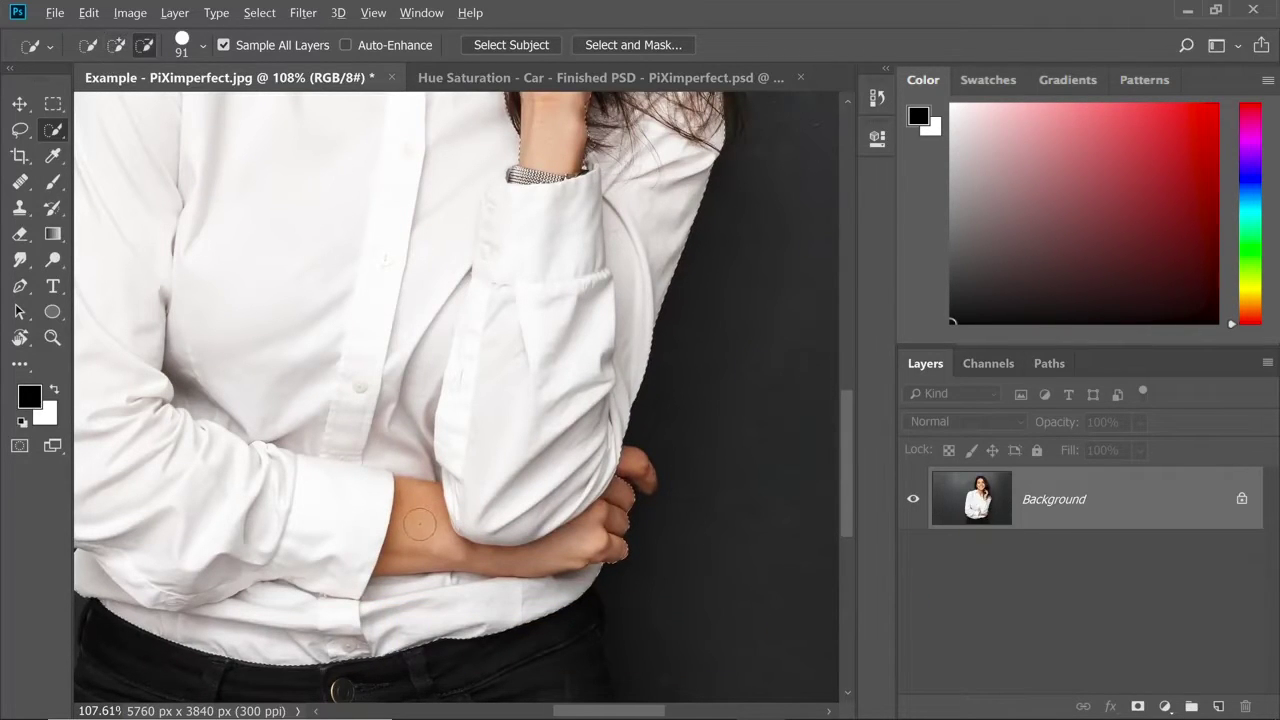
pyautogui.moveTo(416, 511); pyautogui.dragTo(414, 524)
pyautogui.keyDown('alt'); pyautogui.rightClick(478, 574); pyautogui.keyUp('alt')
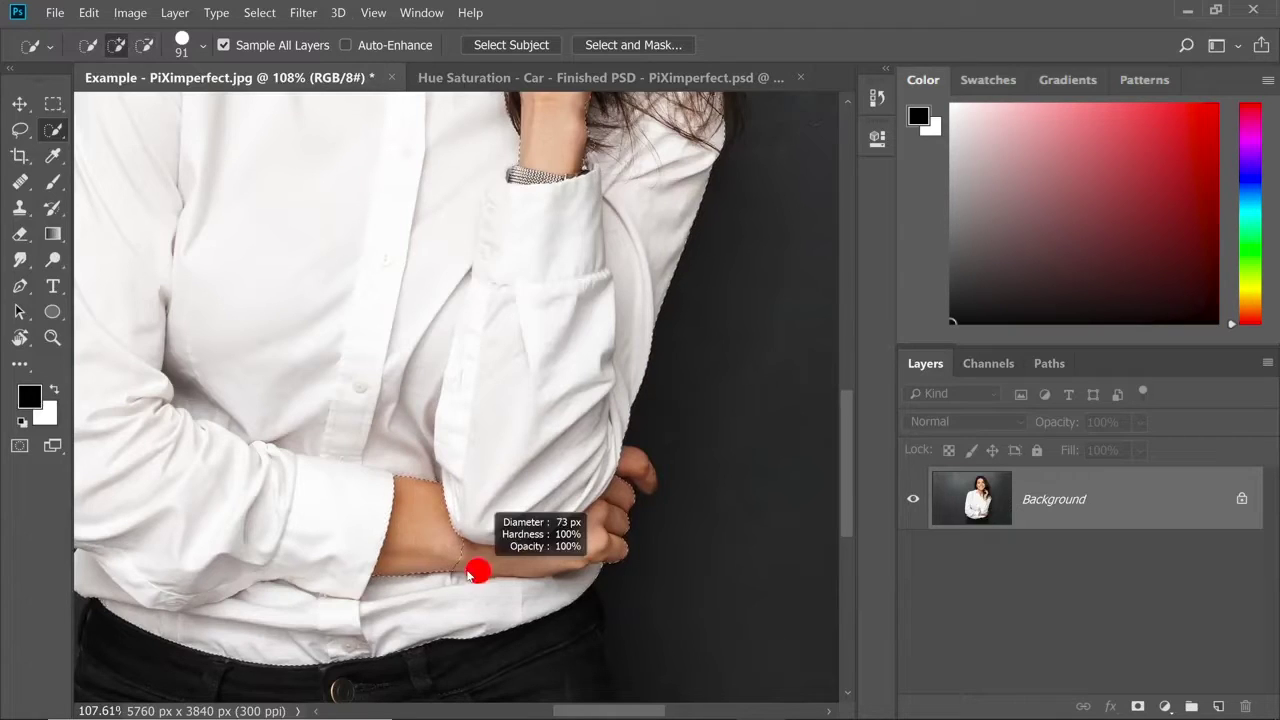
pyautogui.moveTo(470, 560)
pyautogui.keyDown('alt'); pyautogui.mouseDown()
pyautogui.moveTo(535, 558)
pyautogui.moveTo(591, 534)
pyautogui.moveTo(617, 492)
pyautogui.mouseUp(); pyautogui.keyUp('alt')
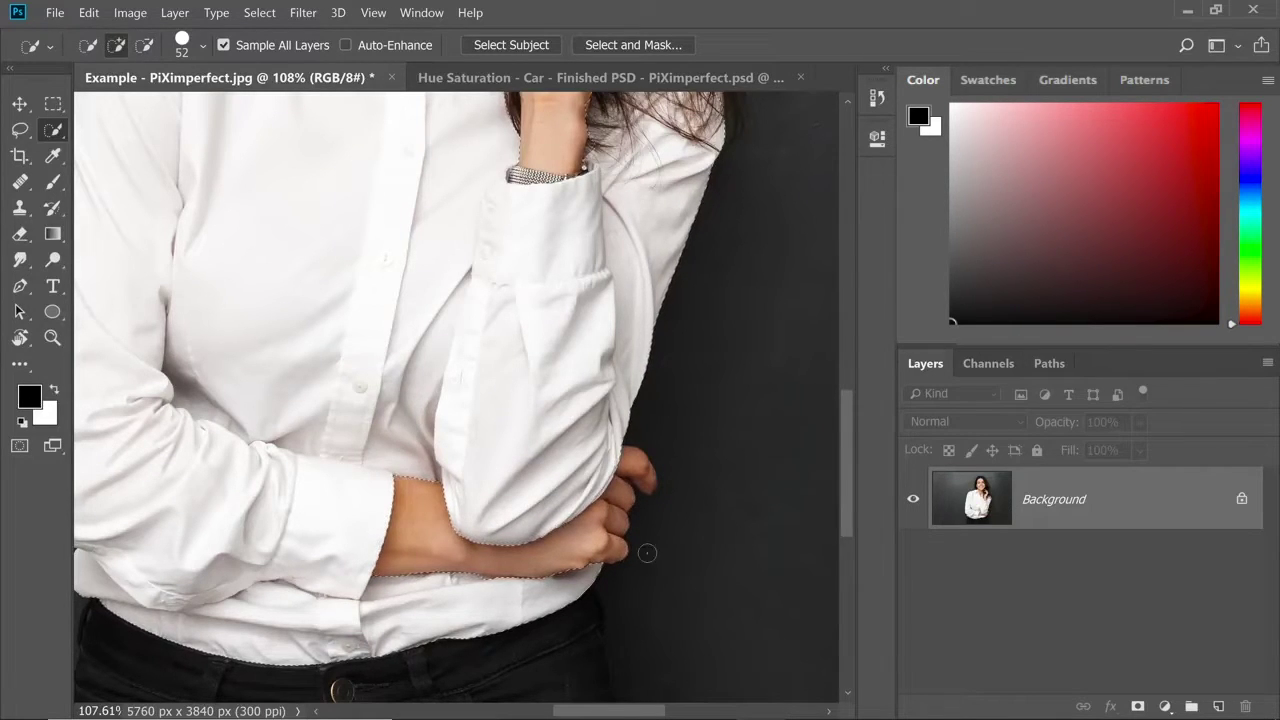
pyautogui.scroll(-4, 668, 517)
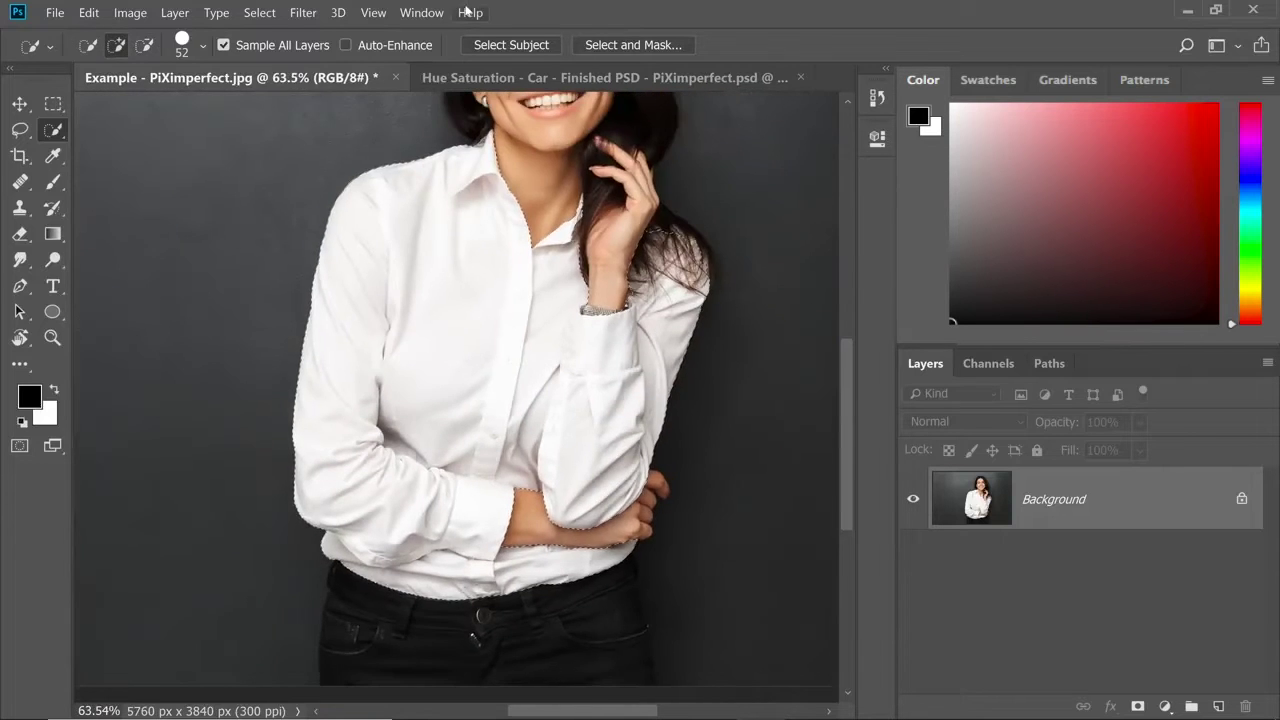
pyautogui.hotkey('ctrl', '0')
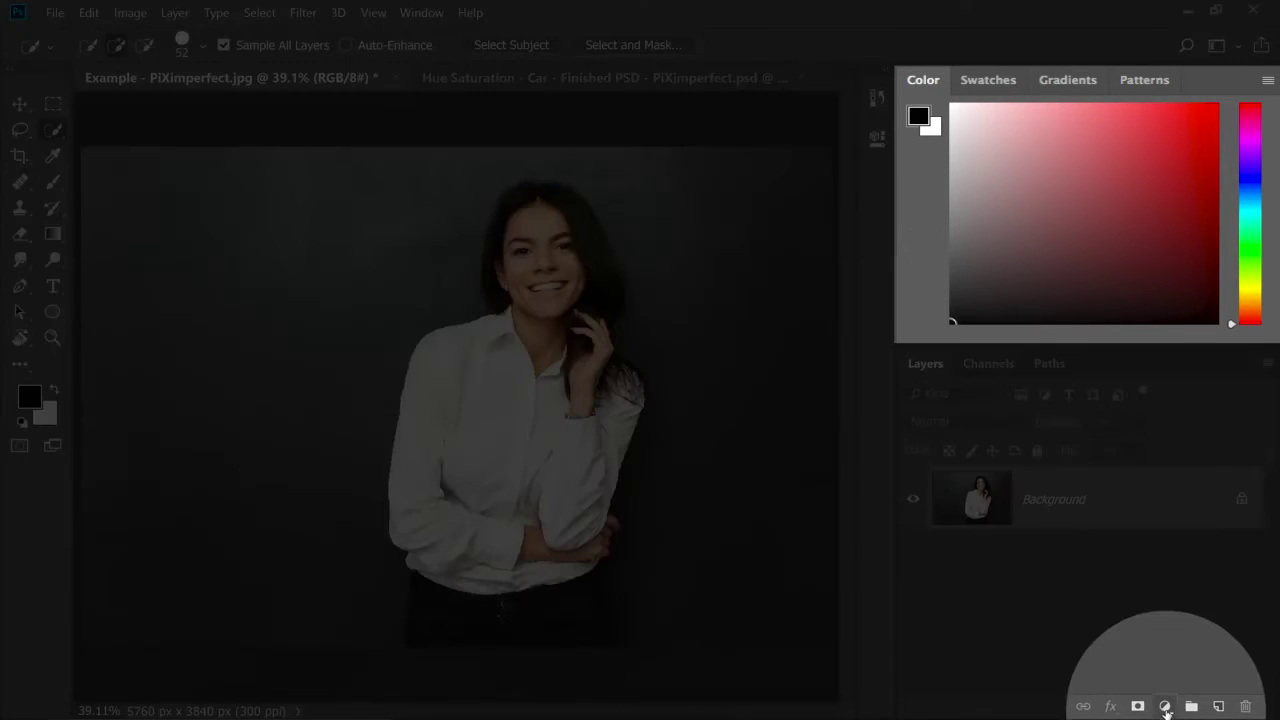
# Add a Solid Color fill layer over the selected shirt in light blue #7fa9ff.
pyautogui.click(1164, 706)
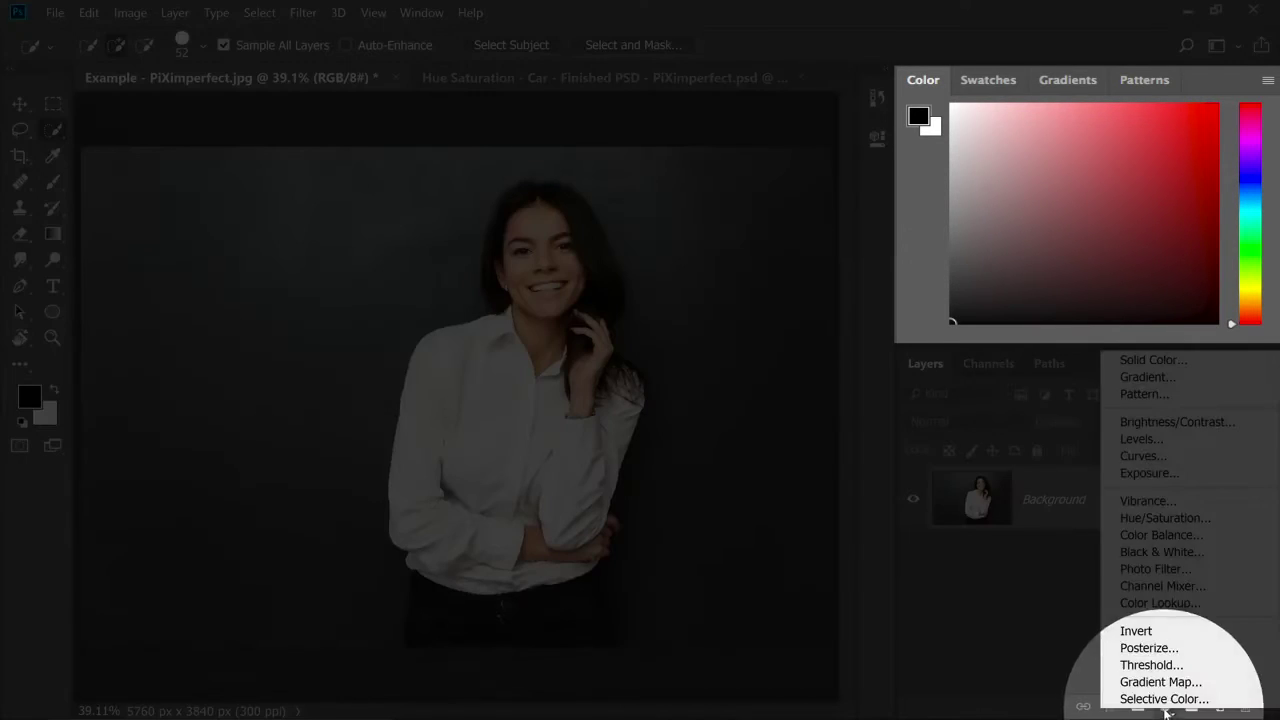
pyautogui.click(1160, 360)
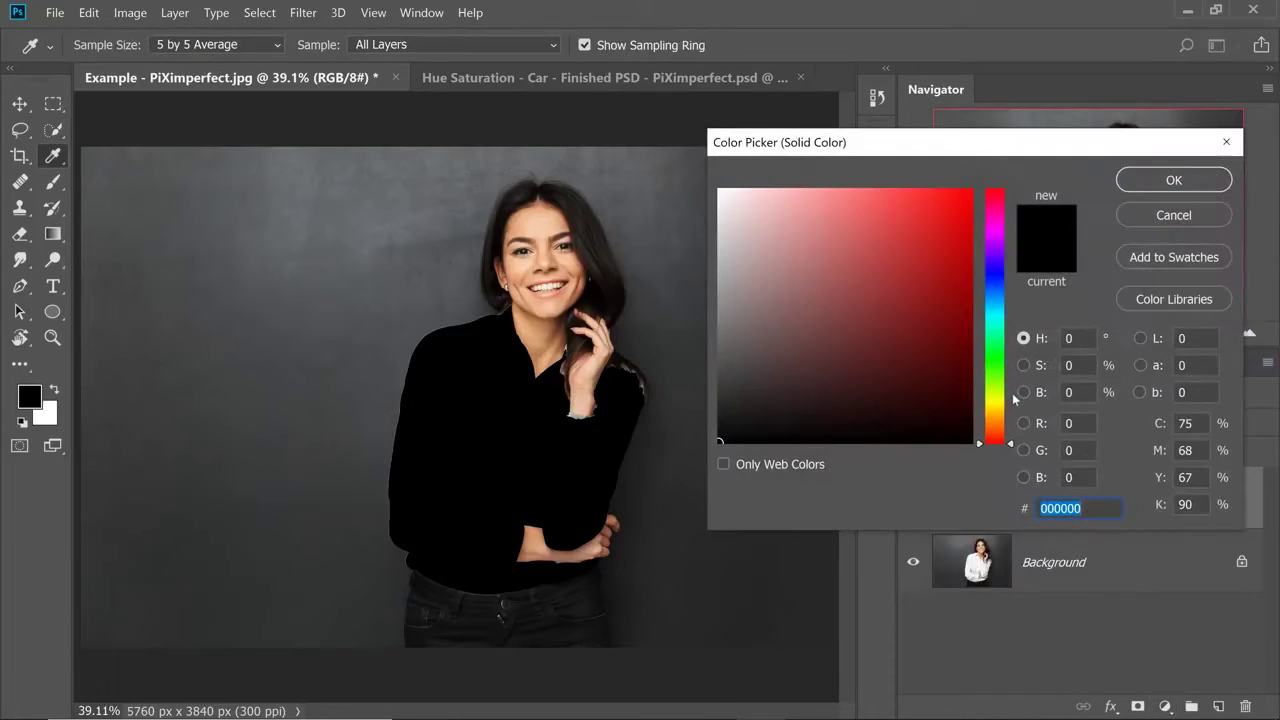
pyautogui.moveTo(814, 309); pyautogui.dragTo(851, 186)
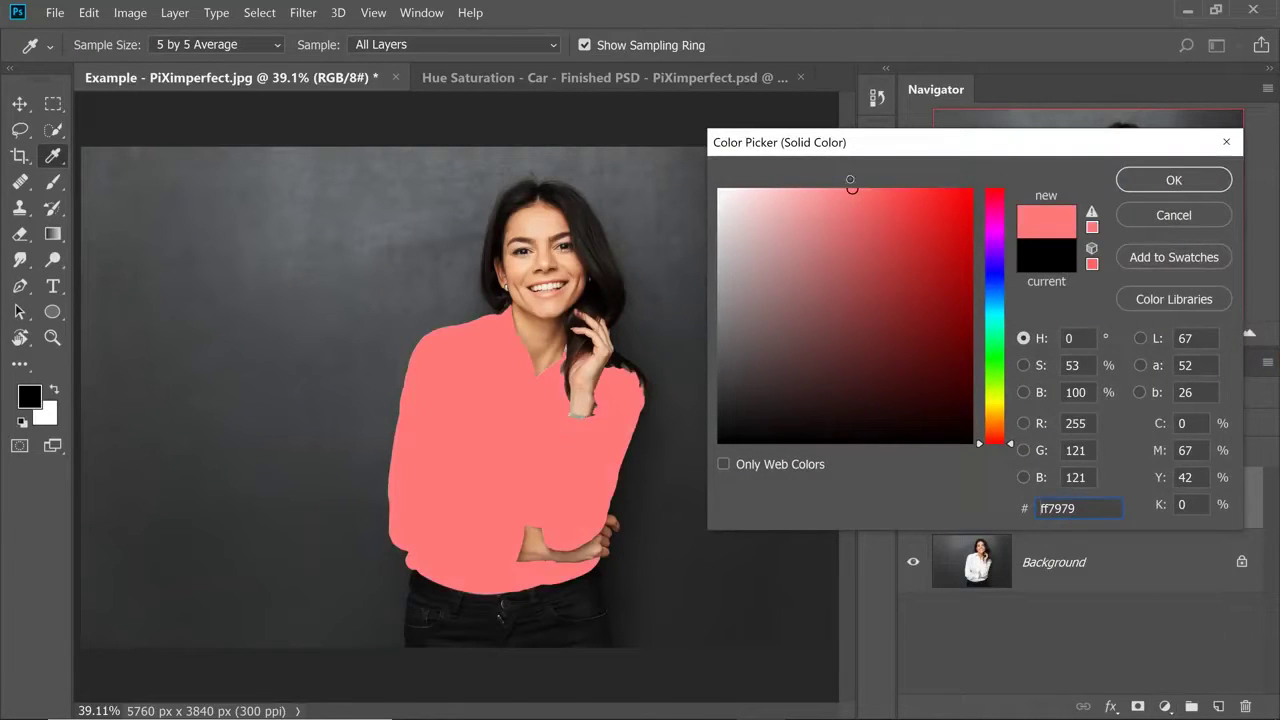
pyautogui.click(887, 192)
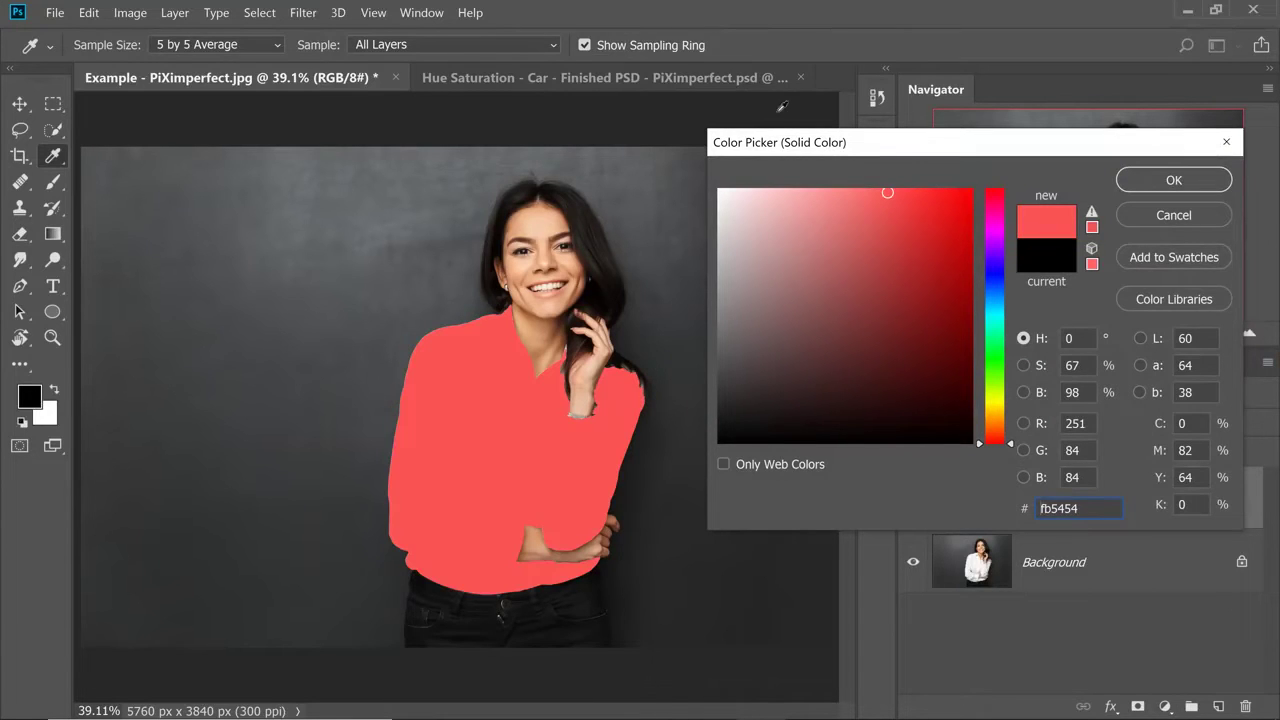
pyautogui.click(995, 288)
pyautogui.moveTo(926, 249)
pyautogui.mouseDown()
pyautogui.moveTo(936, 186)
pyautogui.moveTo(850, 189)
pyautogui.mouseUp()
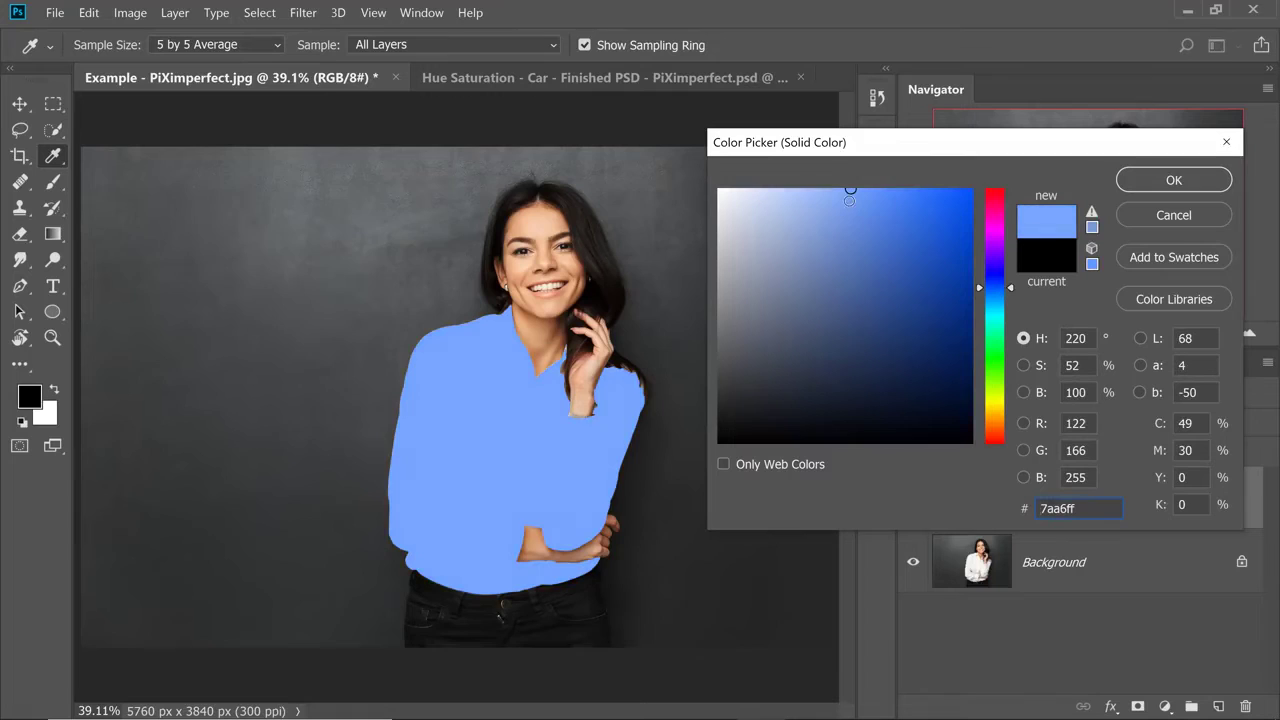
pyautogui.click(851, 191)
pyautogui.moveTo(850, 193)
pyautogui.mouseDown()
pyautogui.moveTo(796, 193)
pyautogui.moveTo(923, 197)
pyautogui.moveTo(847, 203)
pyautogui.moveTo(844, 319)
pyautogui.moveTo(860, 170)
pyautogui.moveTo(846, 169)
pyautogui.mouseUp()
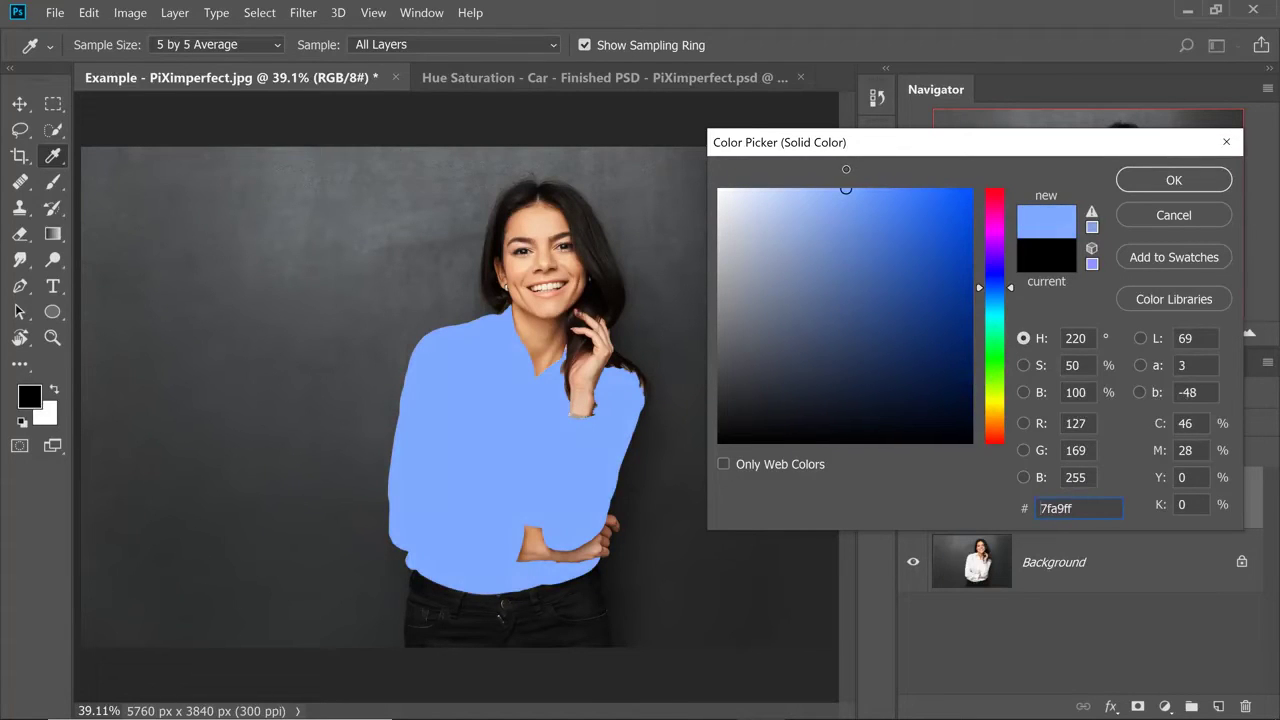
pyautogui.click(1158, 184)
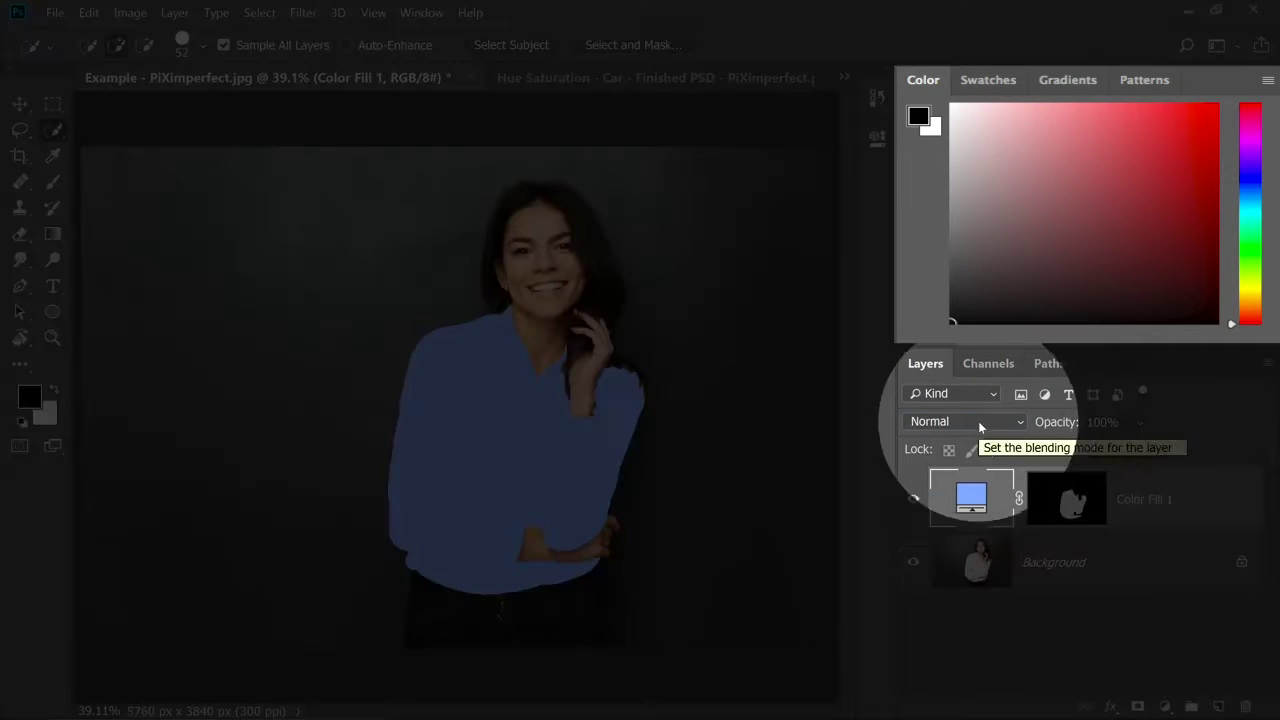
# Set the blue colour fill layer's blending mode to Multiply.
pyautogui.click(977, 421)
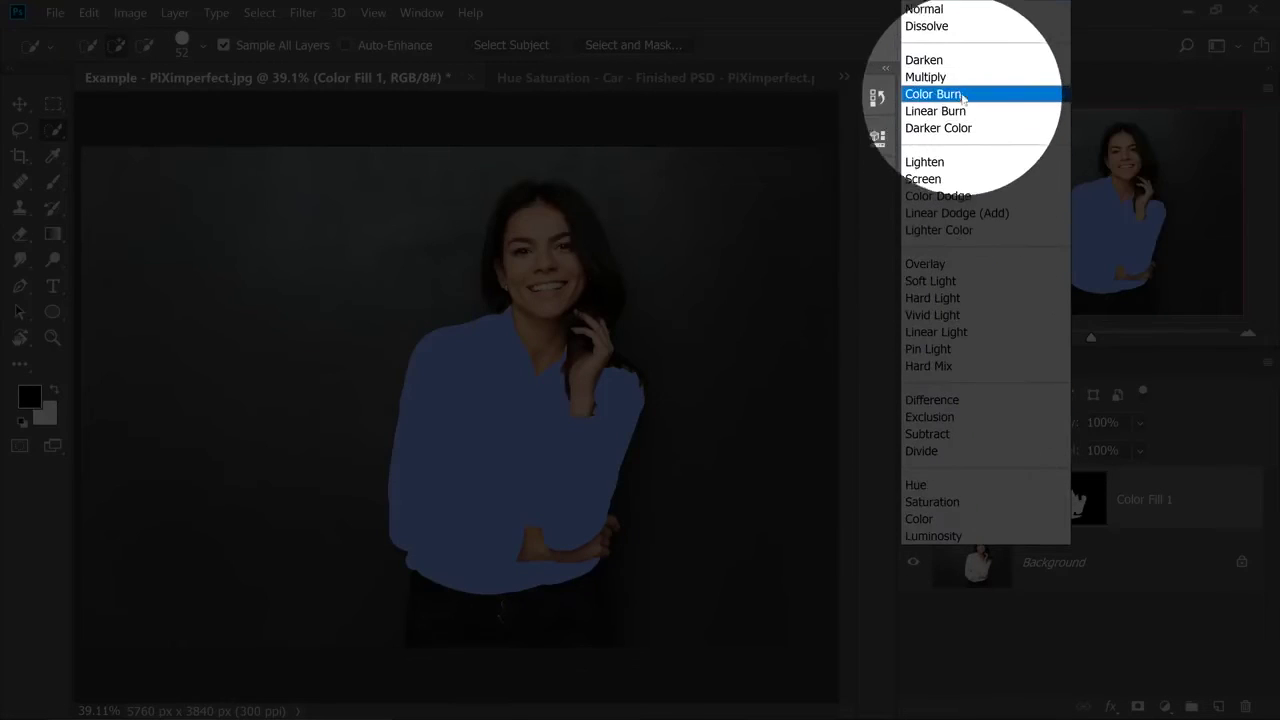
pyautogui.click(955, 77)
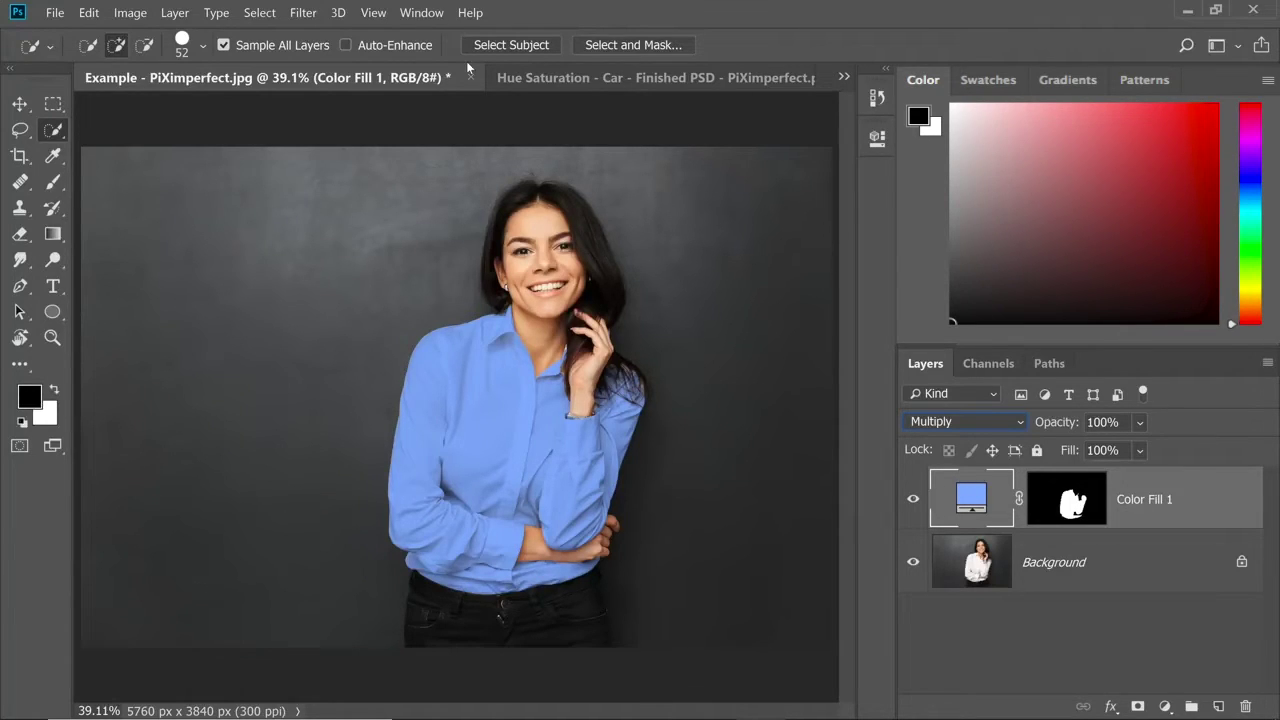
pyautogui.scroll(4, 570, 485)
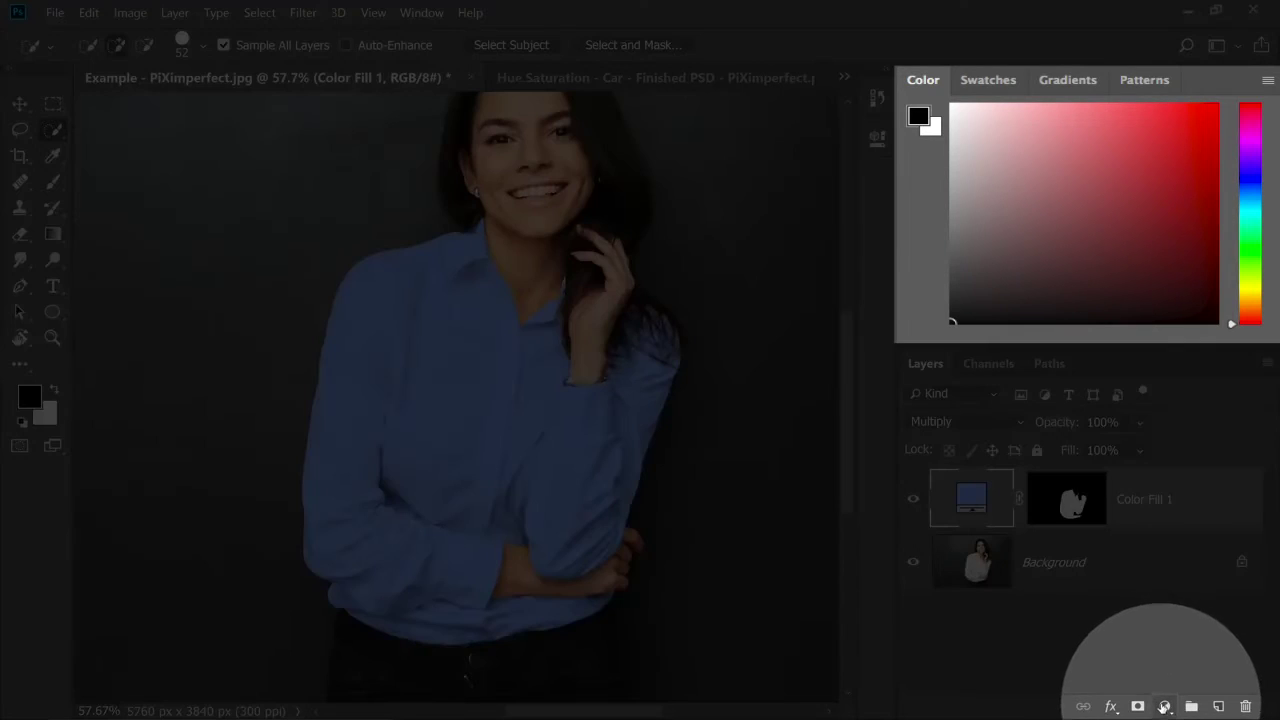
# Add a Curves adjustment layer above the colour fill layer.
pyautogui.click(1165, 706)
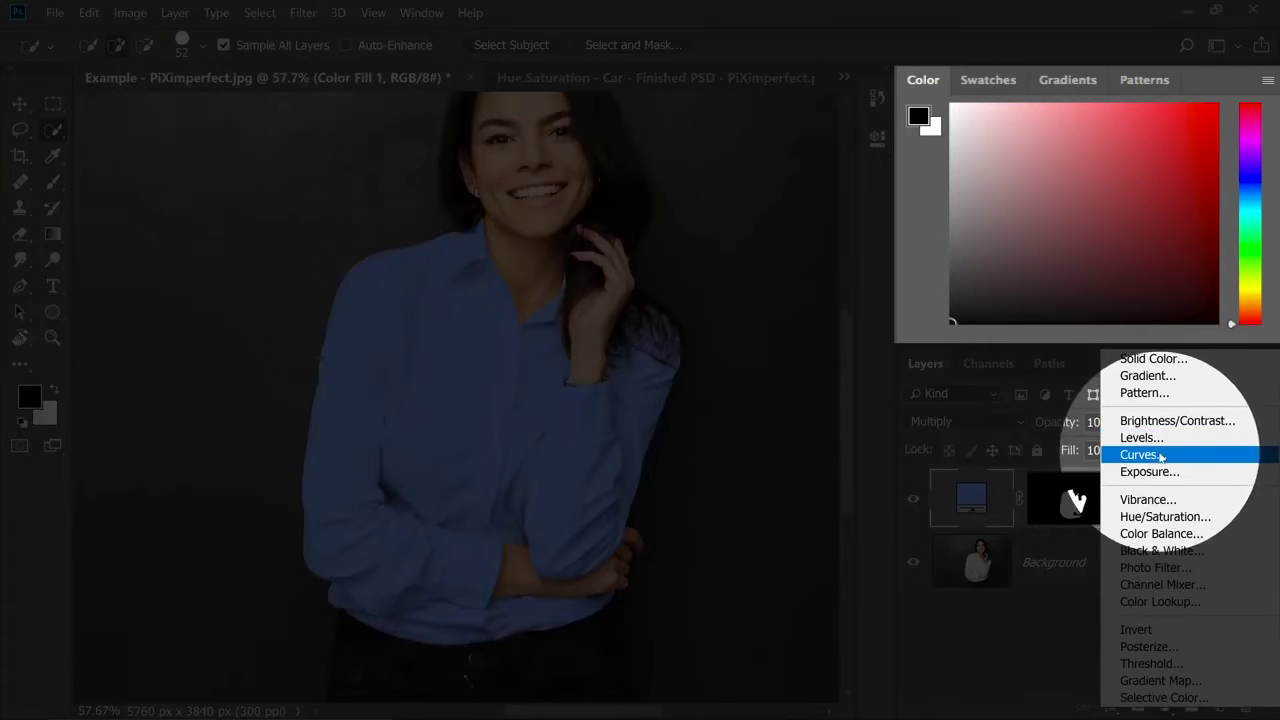
pyautogui.click(1150, 454)
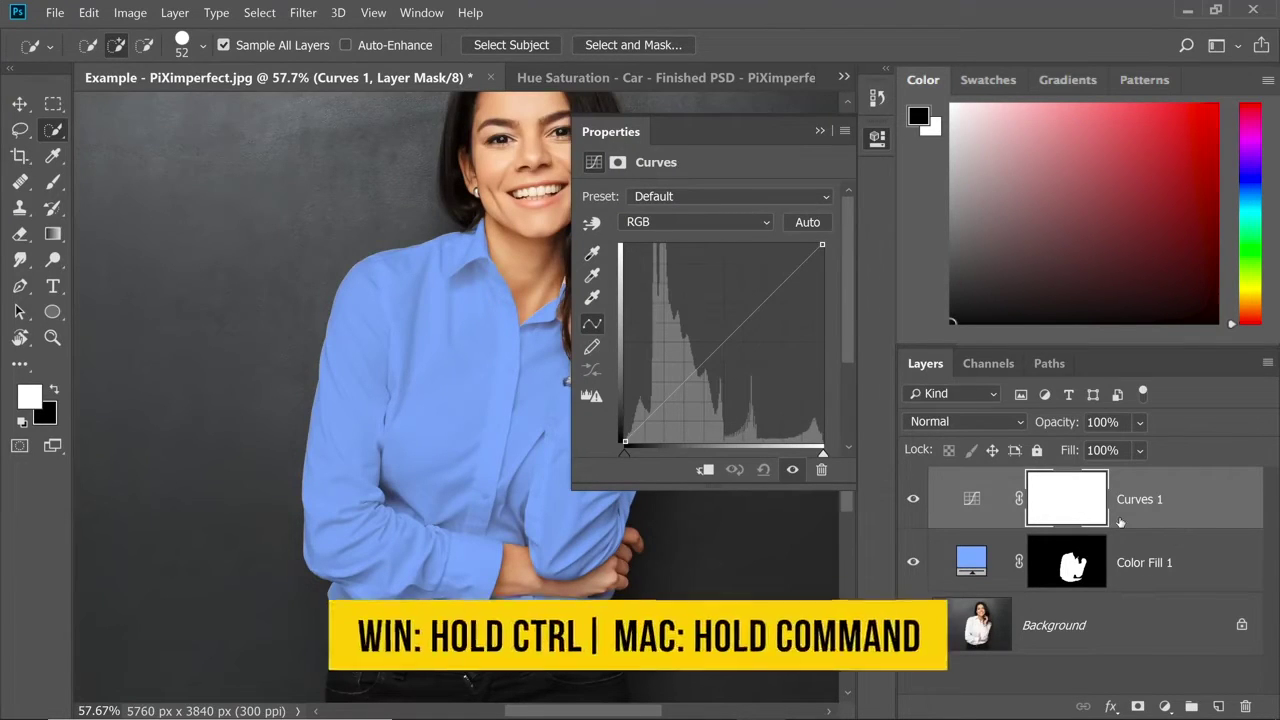
# Group the Curves 1 and Color Fill 1 layers and move the fill layer's shirt mask onto the group.
pyautogui.keyDown('ctrl'); pyautogui.click(1205, 568); pyautogui.keyUp('ctrl')
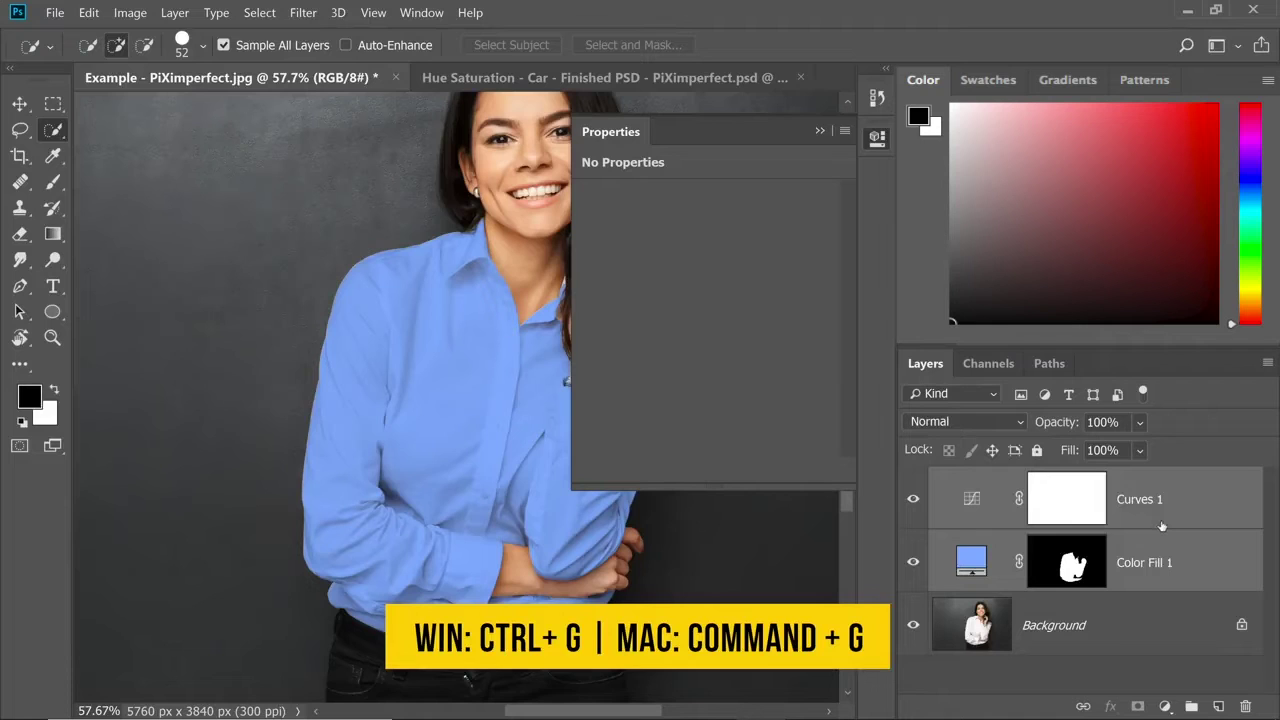
pyautogui.hotkey('ctrl', 'g')
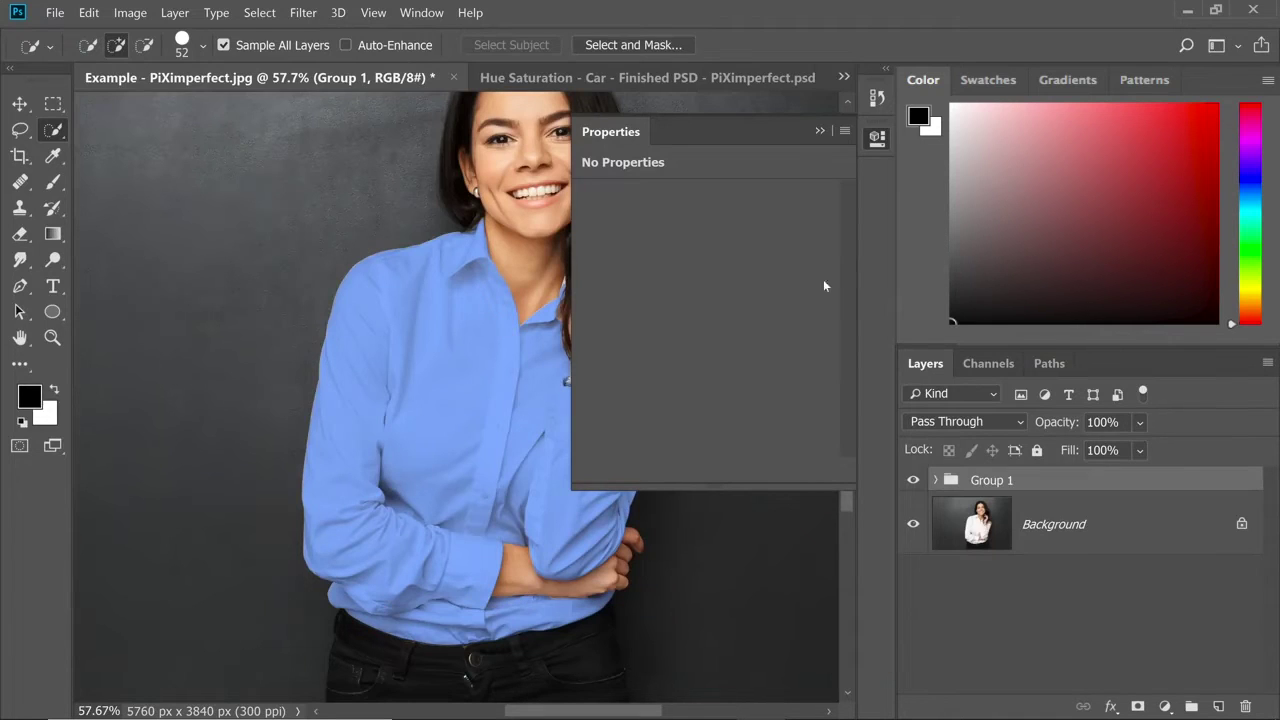
pyautogui.click(936, 481)
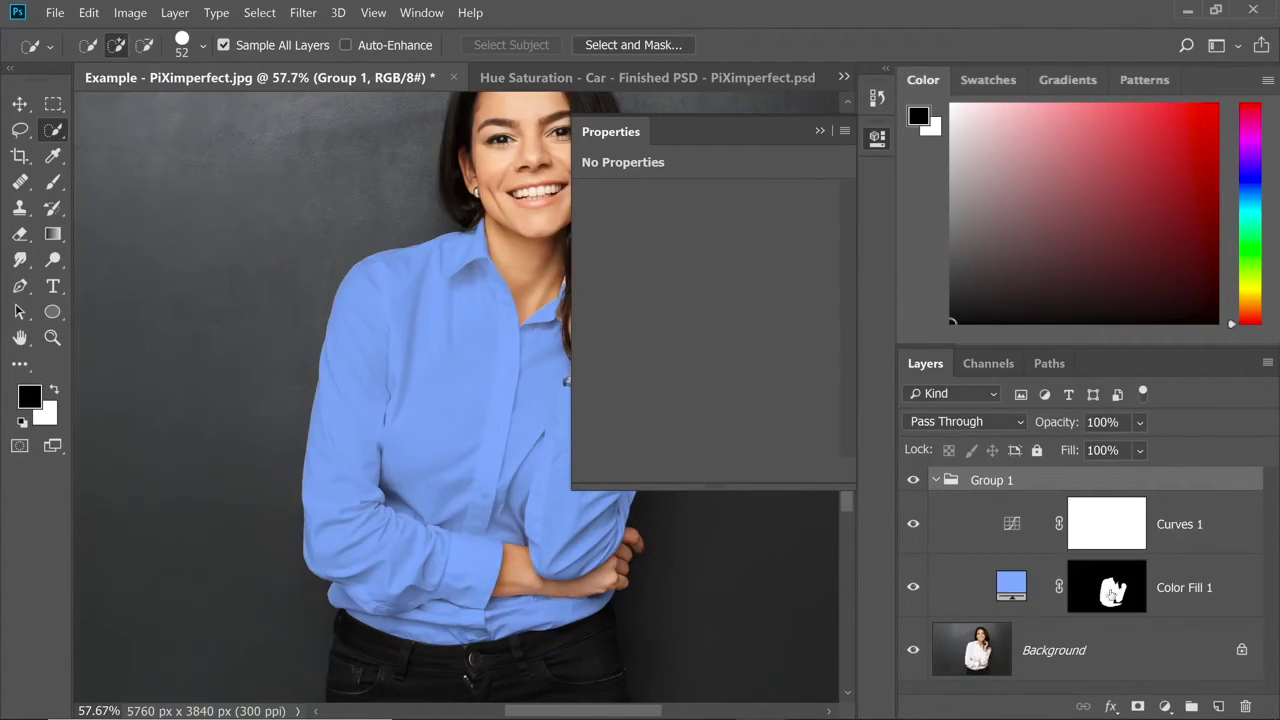
pyautogui.moveTo(1113, 592); pyautogui.dragTo(1110, 514)
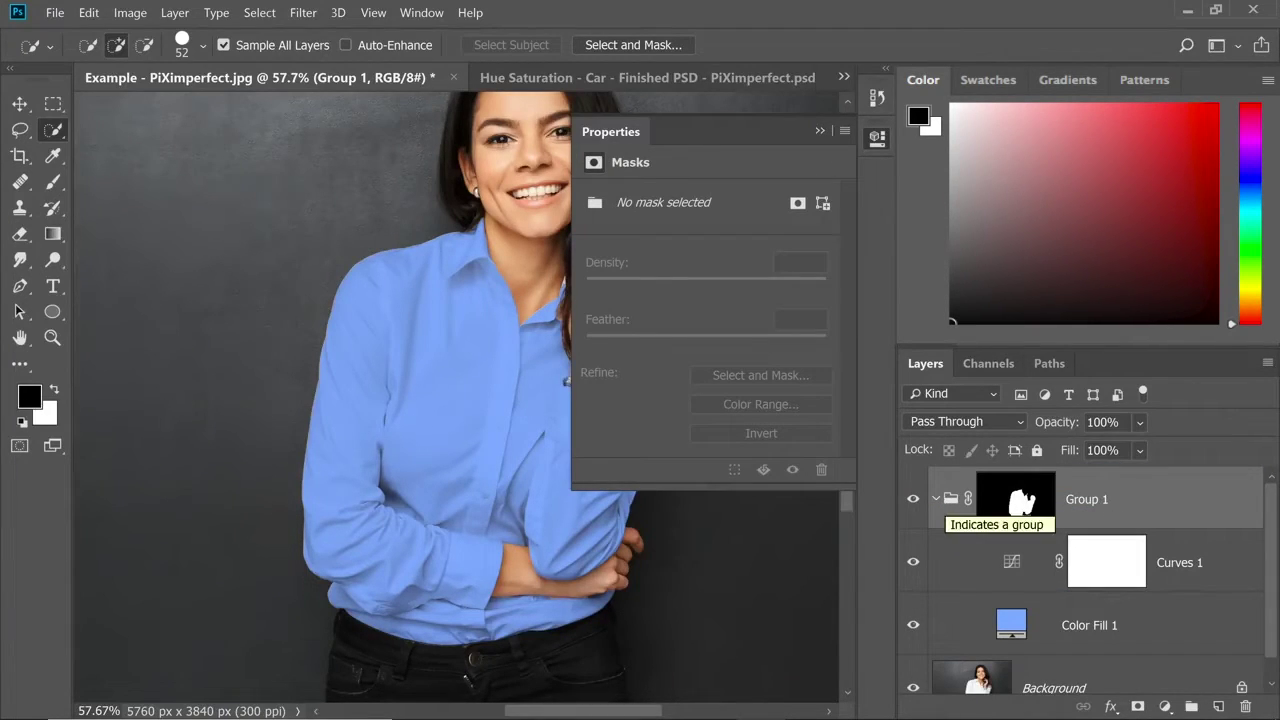
pyautogui.click(936, 499)
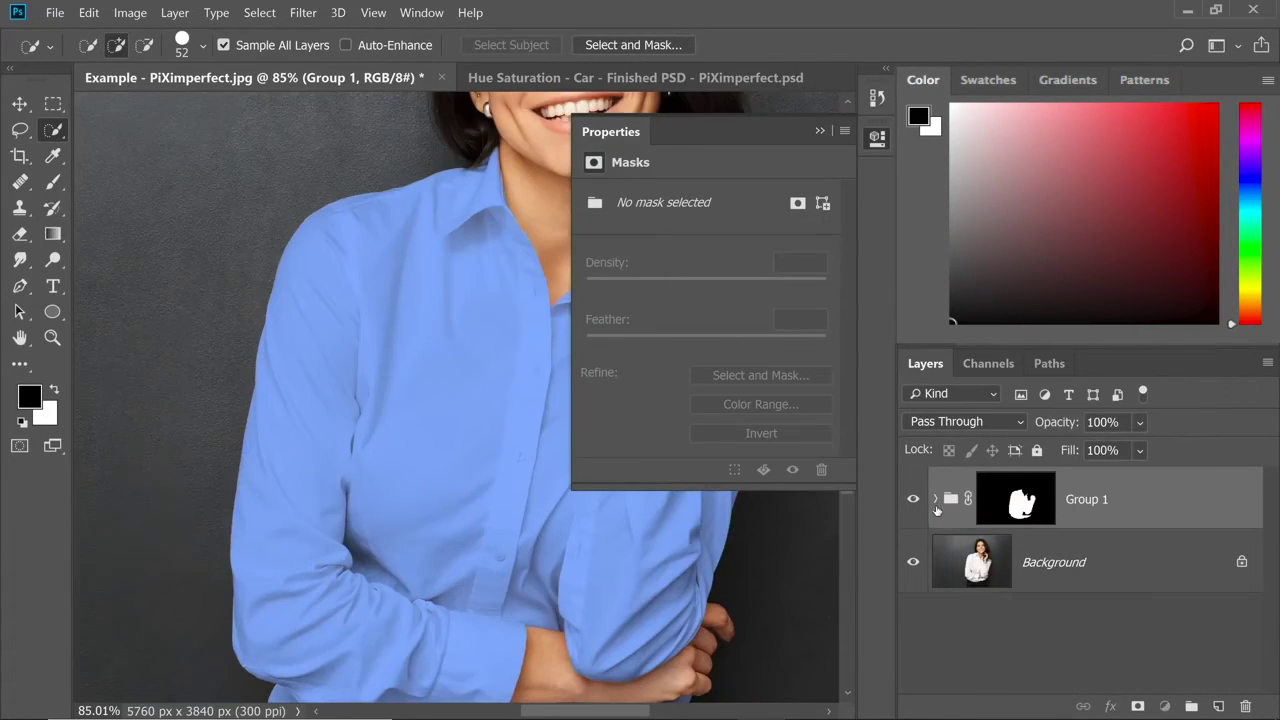
pyautogui.click(936, 500)
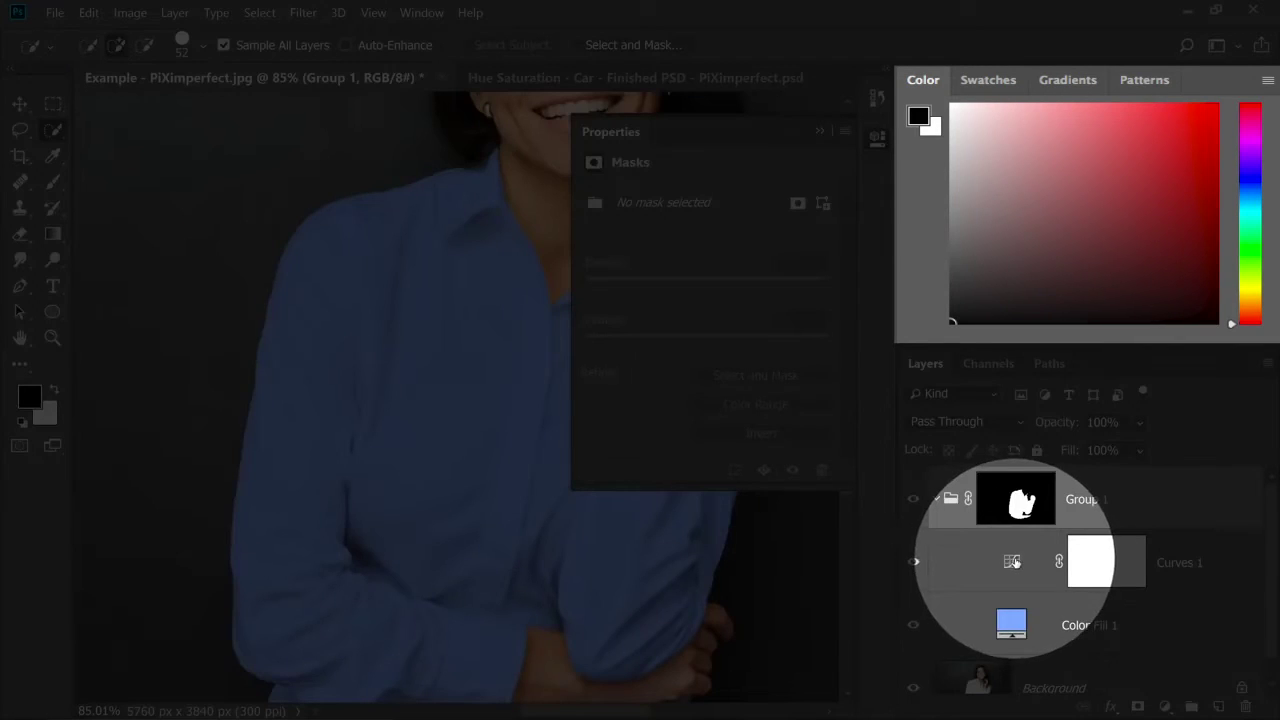
# Use on-image adjustment on Curves 1 to darken the shadow under the collar and brighten the shirt front's lighter tones.
pyautogui.click(1097, 578)
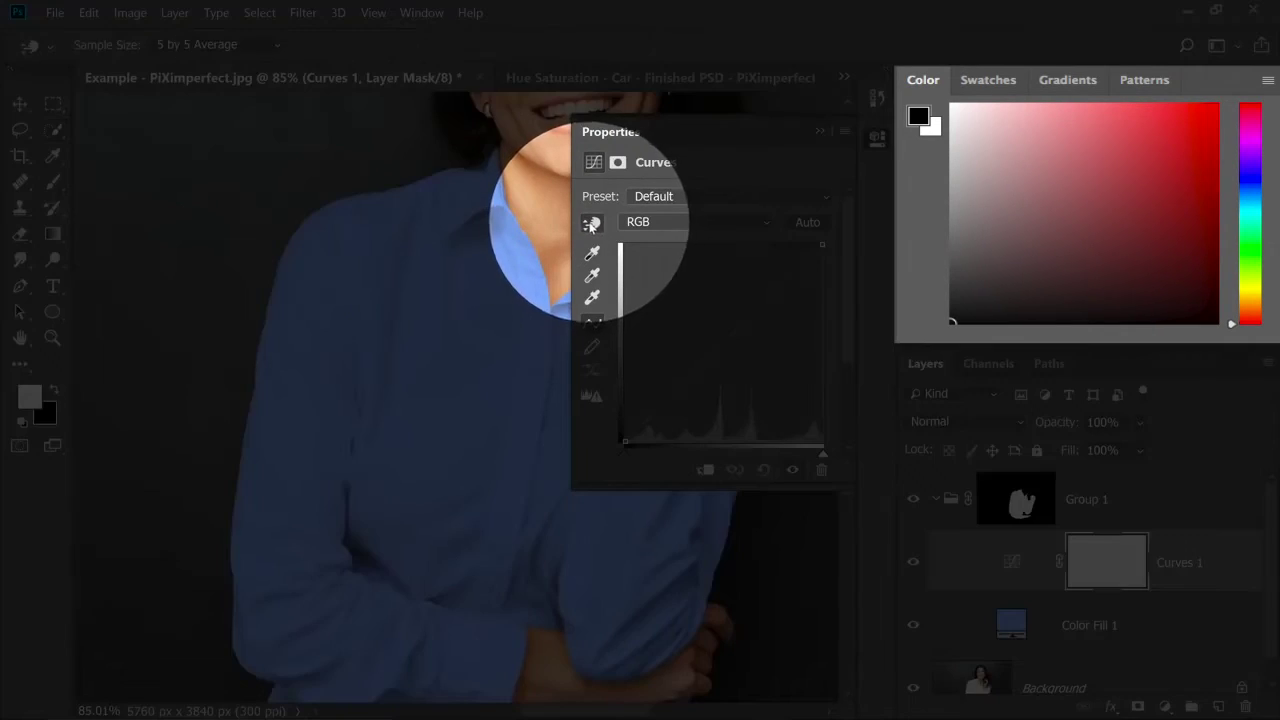
pyautogui.click(591, 224)
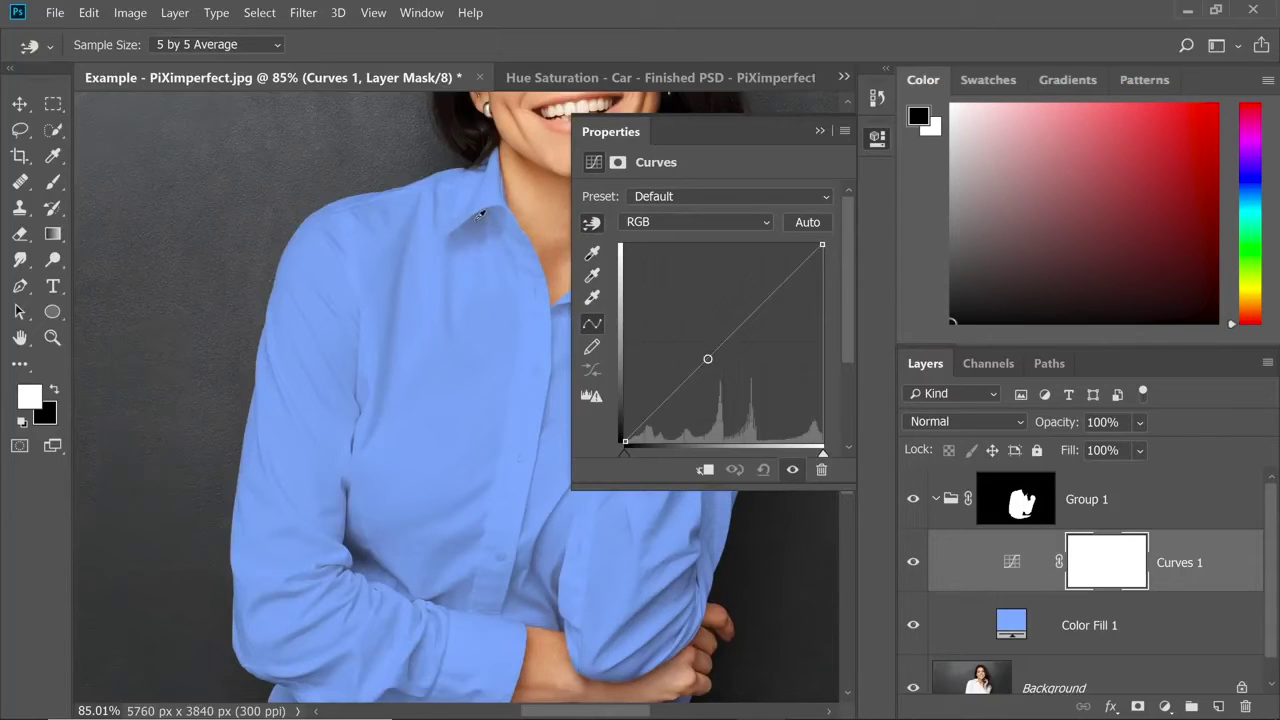
pyautogui.moveTo(480, 214); pyautogui.dragTo(479, 272)
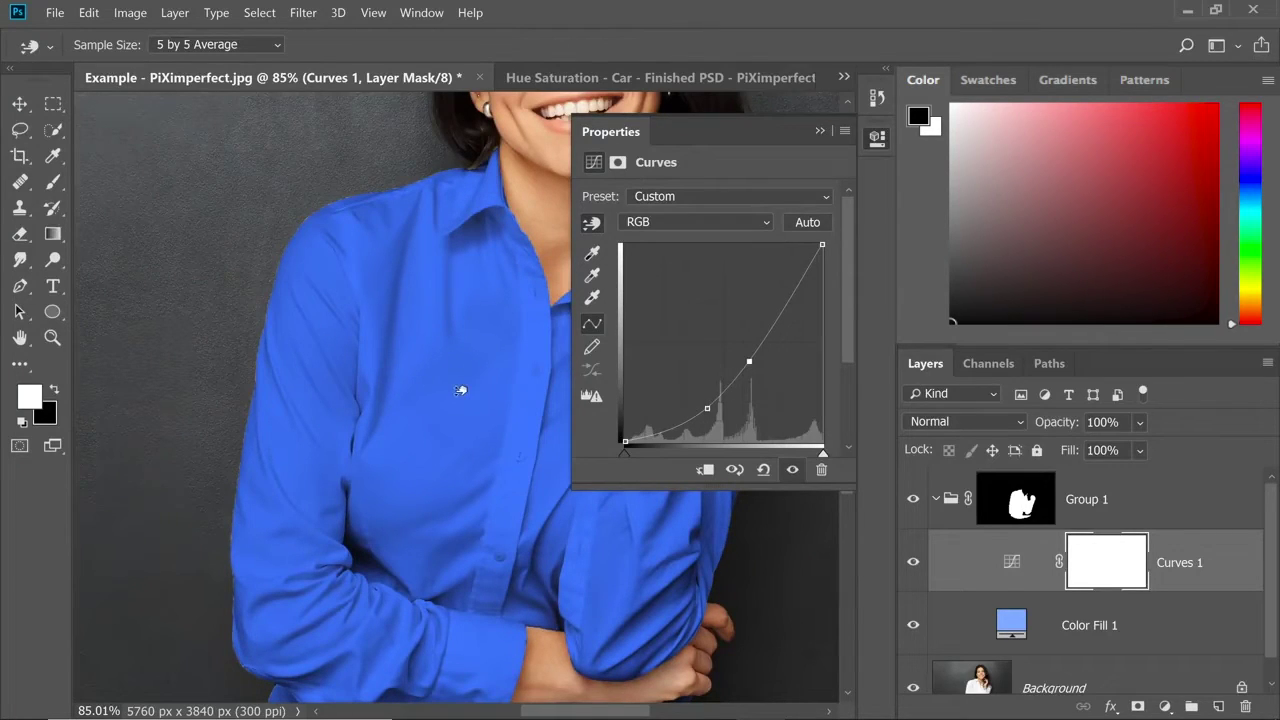
pyautogui.moveTo(463, 386); pyautogui.dragTo(464, 341)
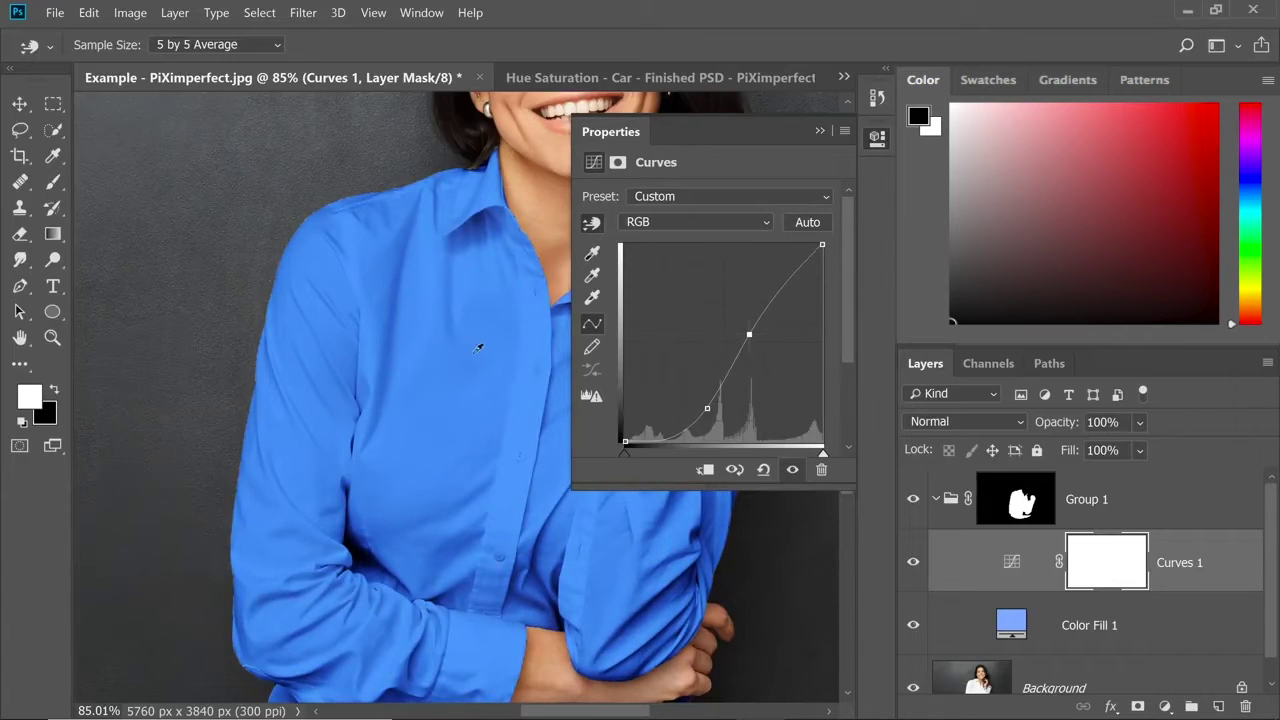
# Change the Color Fill 1 colour to the lighter blue #93b7ff and collapse the adjustment properties.
pyautogui.scroll(-4, 462, 350)
pyautogui.hotkey('ctrl', '0')
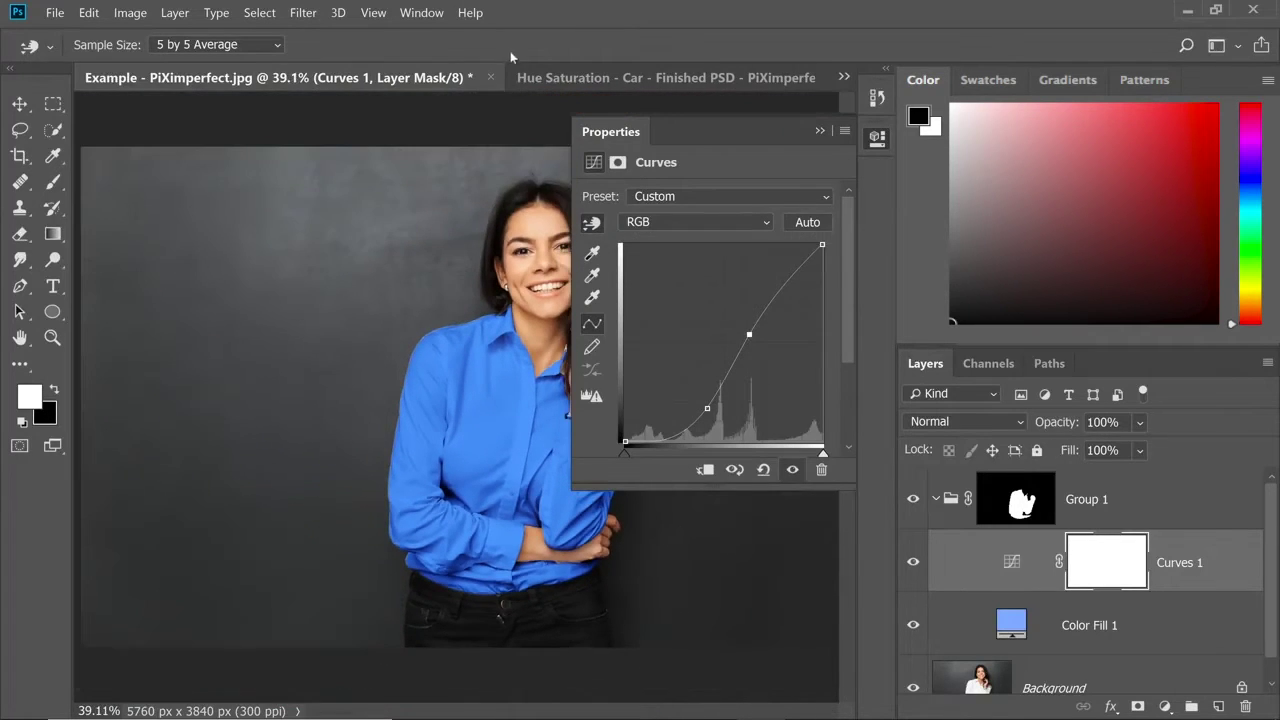
pyautogui.scroll(4, 470, 320)
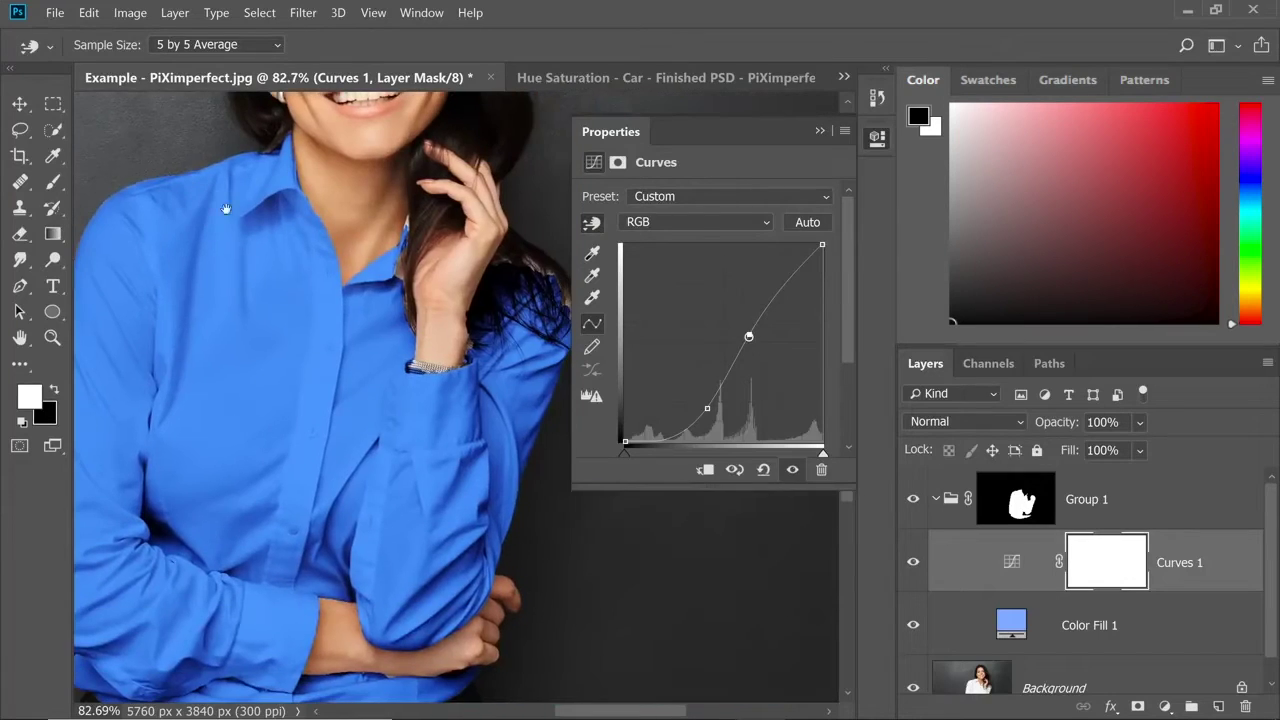
pyautogui.scroll(-1, 393, 302)
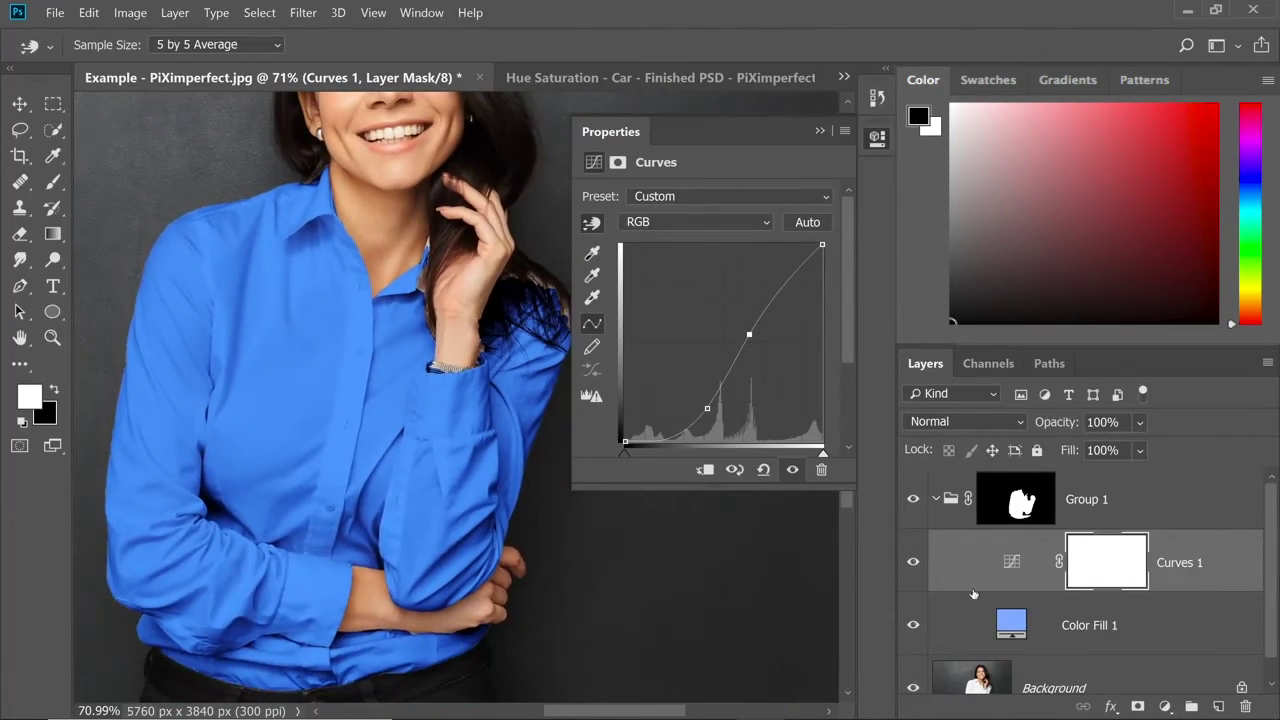
pyautogui.click(1014, 622)
pyautogui.doubleClick(1014, 622)
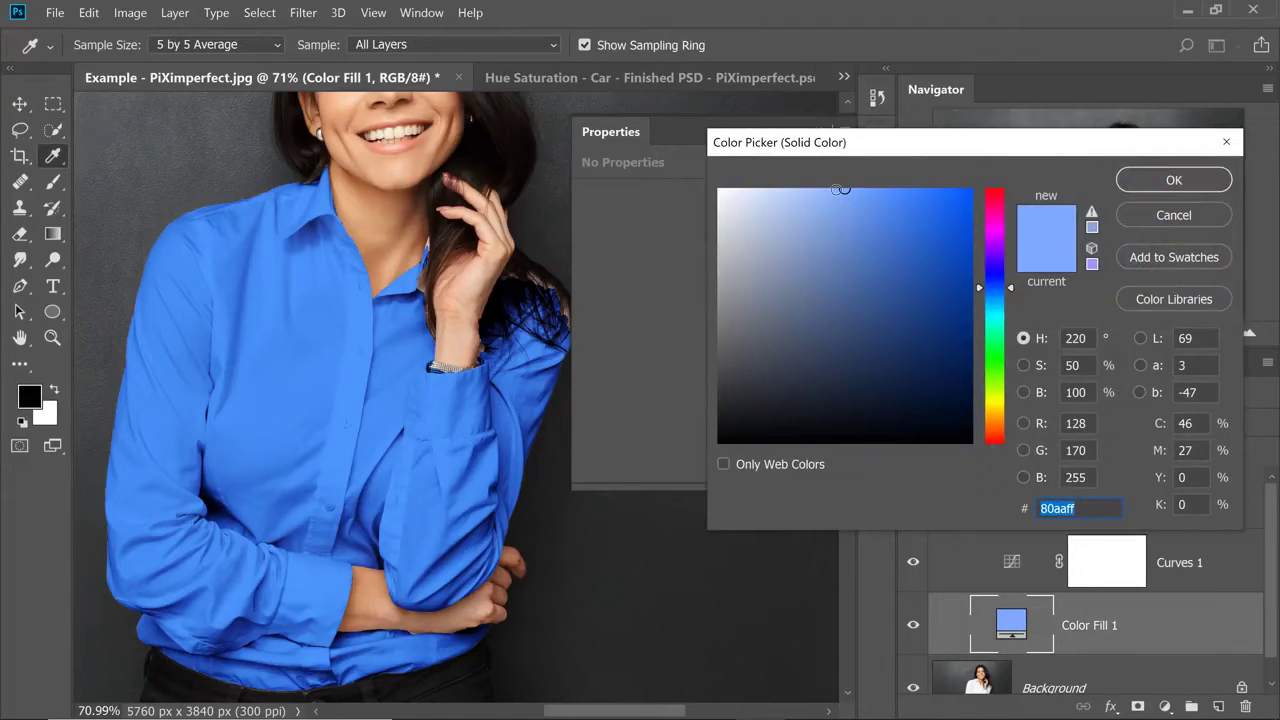
pyautogui.moveTo(843, 190); pyautogui.dragTo(826, 186)
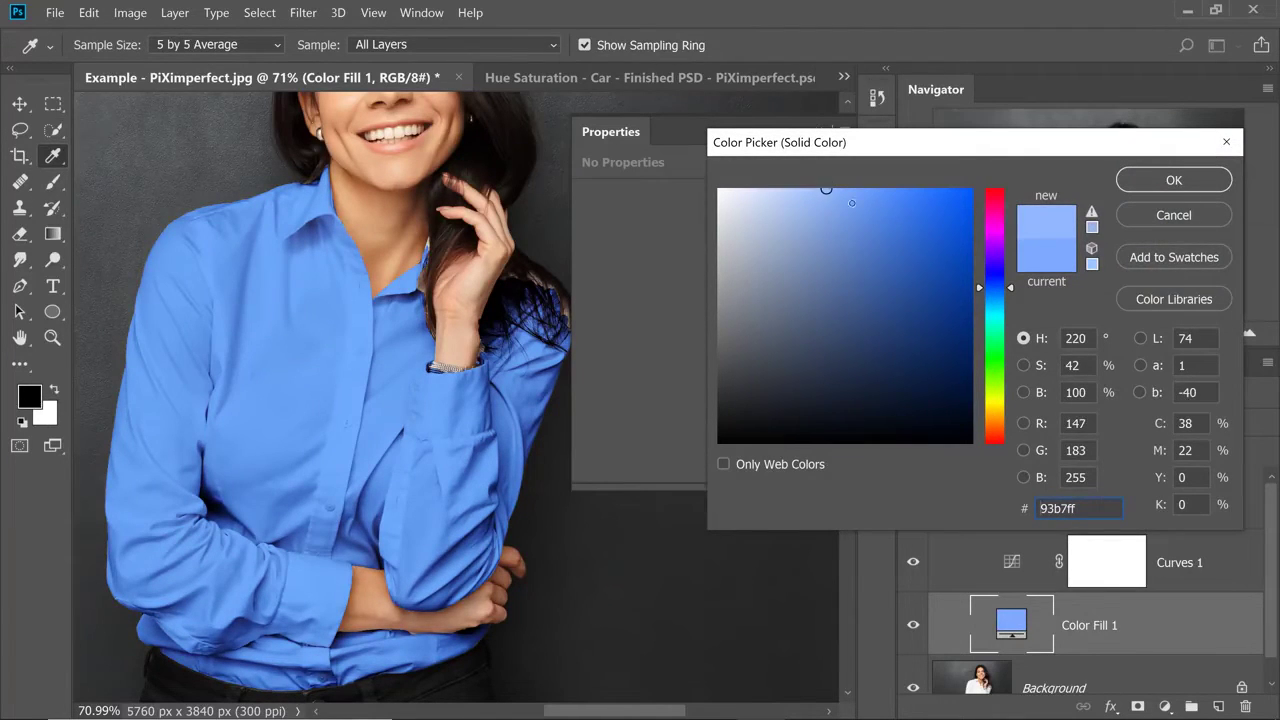
pyautogui.click(1144, 185)
pyautogui.hotkey('ctrl', '0')
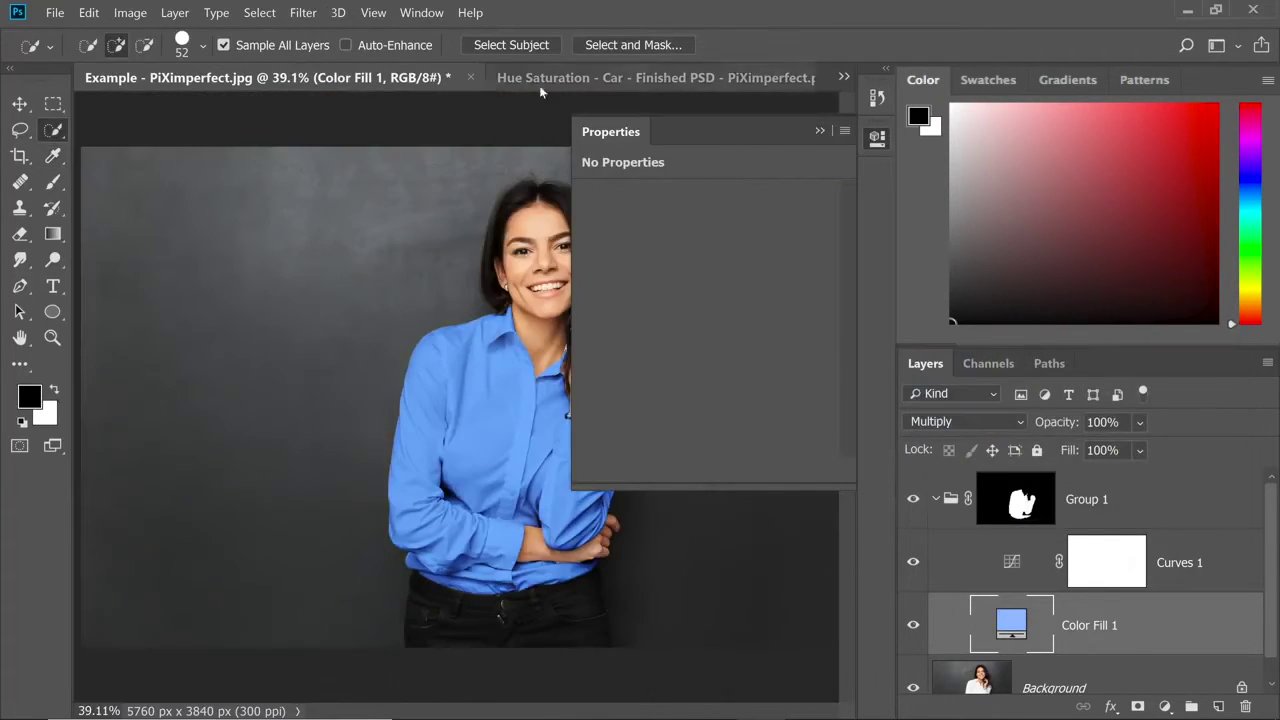
pyautogui.click(819, 131)
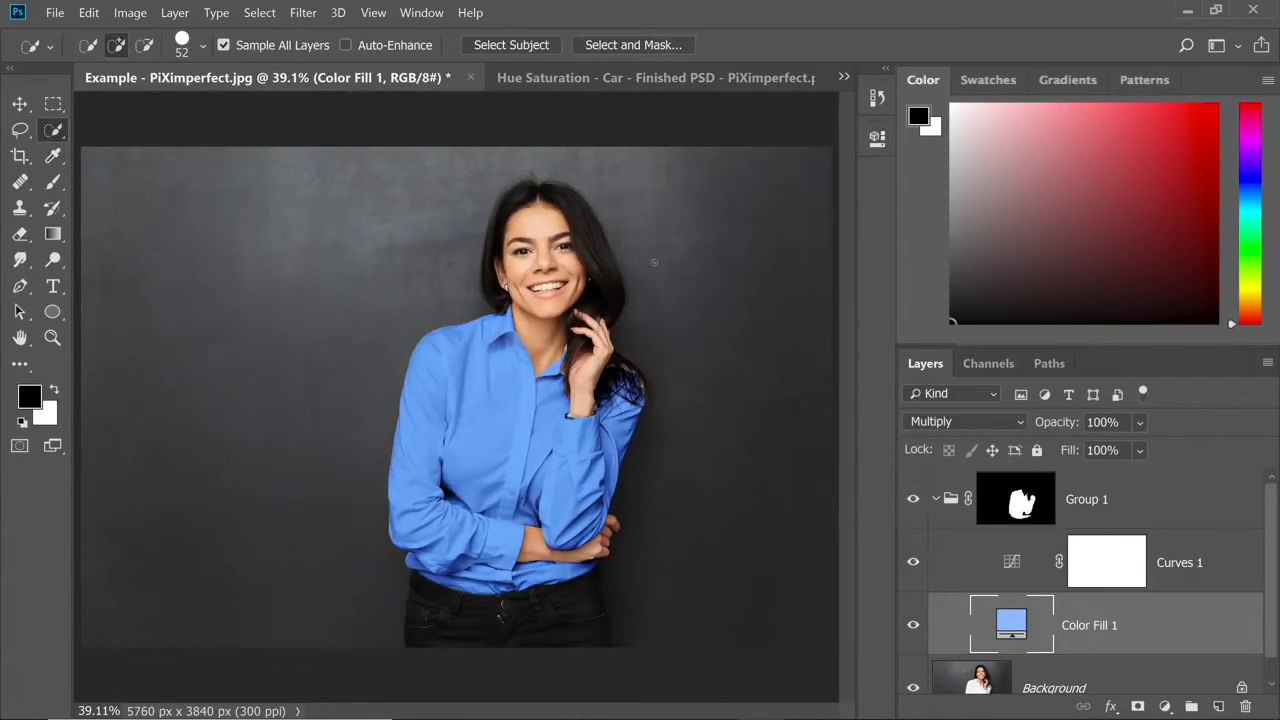
# Paint white on the group's mask with a soft 125 px brush over the uncoloured shirt patches among the shoulder hair.
pyautogui.scroll(5, 629, 311)
pyautogui.click(1016, 500)
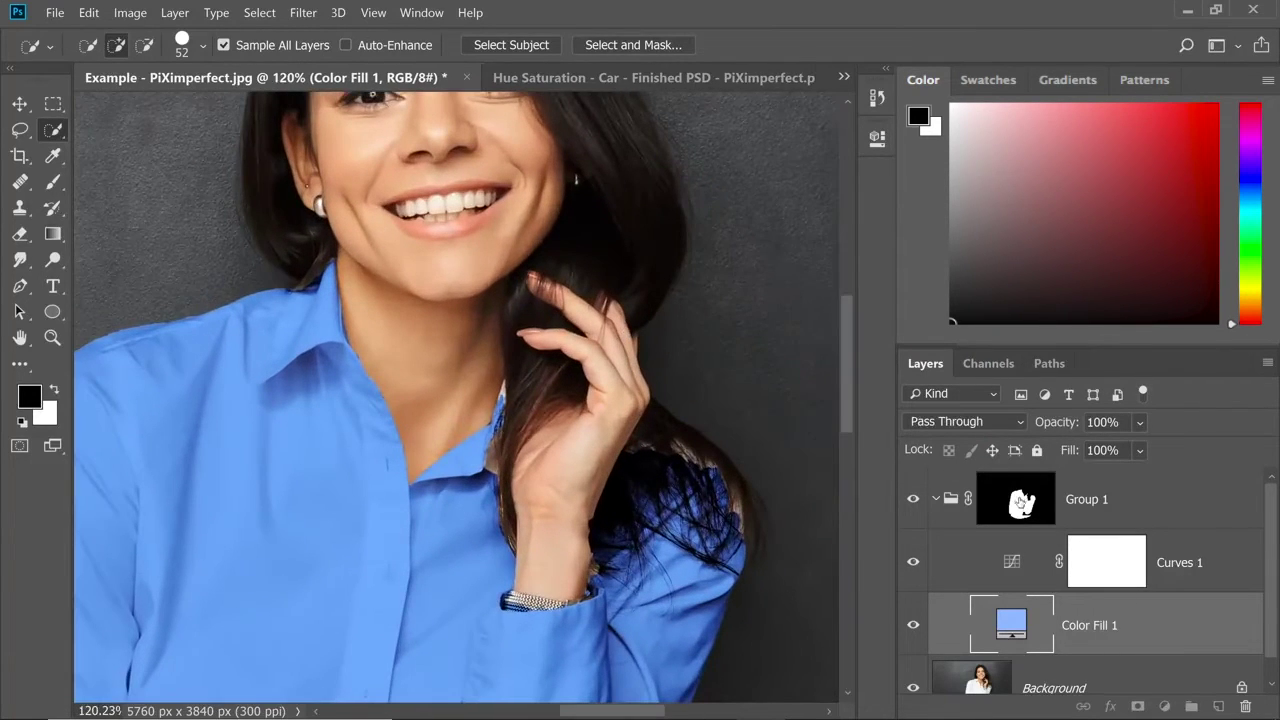
pyautogui.click(53, 181)
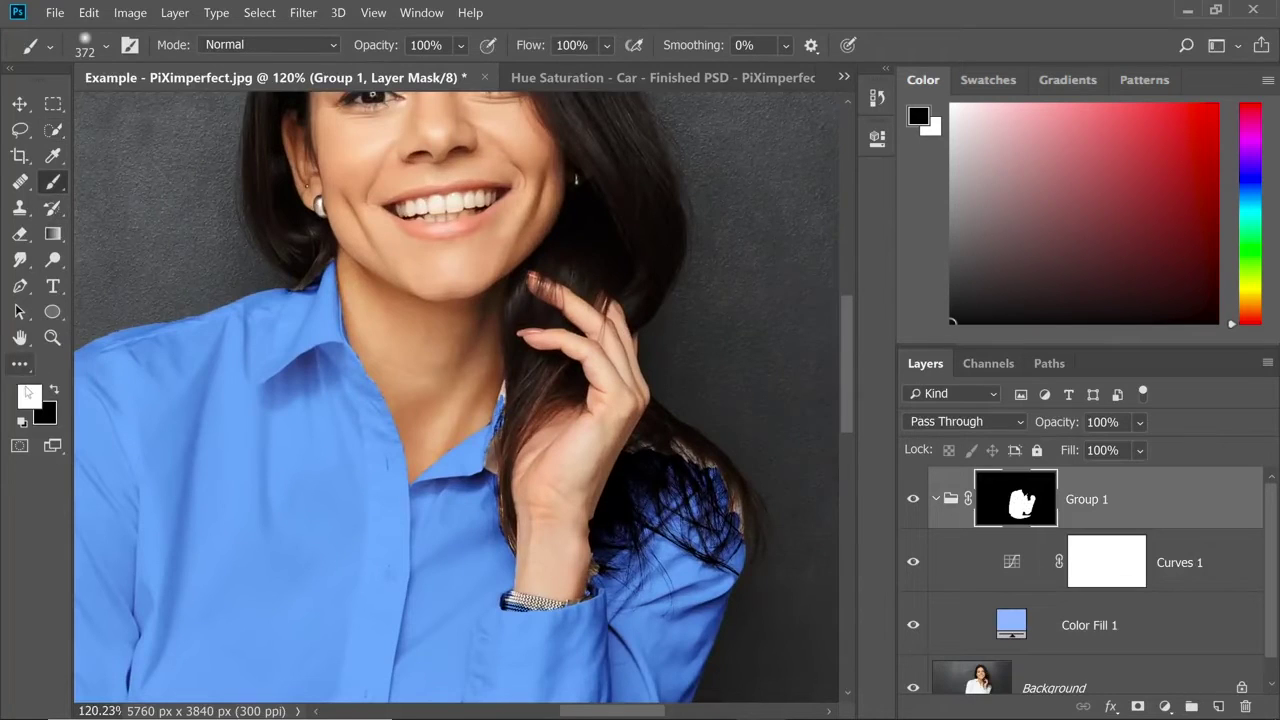
pyautogui.moveTo(649, 423)
pyautogui.mouseDown()
pyautogui.moveTo(670, 431)
pyautogui.moveTo(550, 332)
pyautogui.mouseUp()
pyautogui.moveTo(580, 444)
pyautogui.mouseDown()
pyautogui.moveTo(478, 398)
pyautogui.moveTo(346, 371)
pyautogui.mouseUp()
pyautogui.moveTo(545, 435); pyautogui.dragTo(472, 430)
pyautogui.moveTo(528, 382)
pyautogui.mouseDown()
pyautogui.moveTo(584, 383)
pyautogui.moveTo(639, 440)
pyautogui.mouseUp()
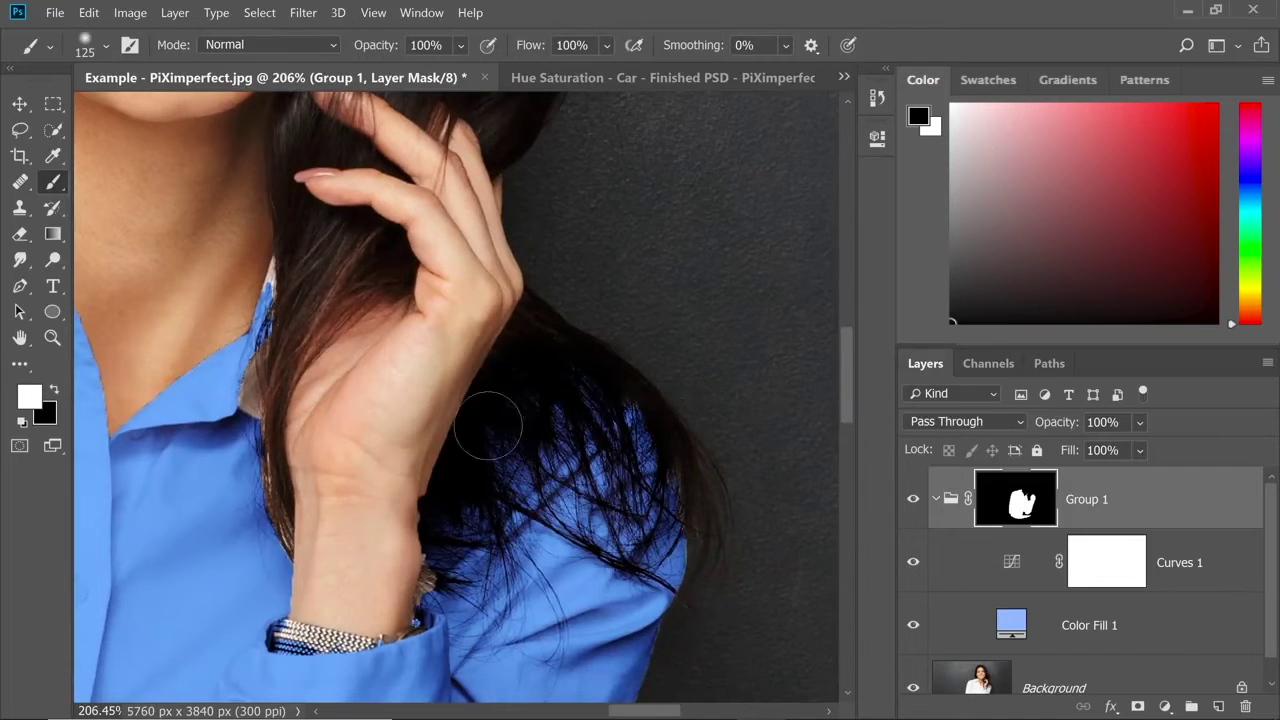
# Paint white on the group's mask with a 25 px brush to cover the uncoloured collar edge beside the hair.
pyautogui.scroll(-2, 411, 445)
pyautogui.moveTo(411, 445)
pyautogui.mouseDown()
pyautogui.moveTo(570, 351)
pyautogui.moveTo(483, 378)
pyautogui.moveTo(454, 443)
pyautogui.moveTo(384, 398)
pyautogui.mouseUp()
pyautogui.scroll(5, 514, 353)
pyautogui.moveTo(486, 374)
pyautogui.mouseDown()
pyautogui.moveTo(463, 428)
pyautogui.moveTo(475, 461)
pyautogui.mouseUp()
pyautogui.scroll(-1, 480, 328)
pyautogui.moveTo(517, 269)
pyautogui.mouseDown()
pyautogui.moveTo(490, 269)
pyautogui.moveTo(506, 249)
pyautogui.mouseUp()
pyautogui.scroll(-5, 512, 235)
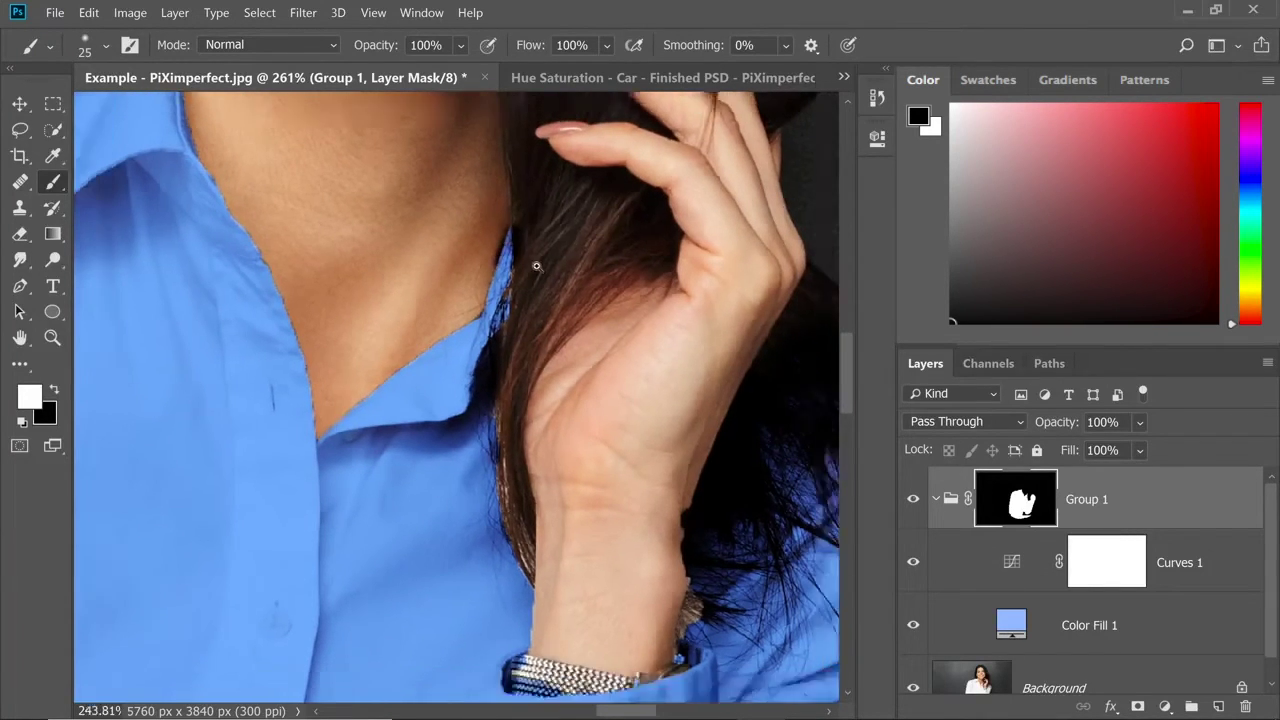
pyautogui.scroll(-3, 591, 332)
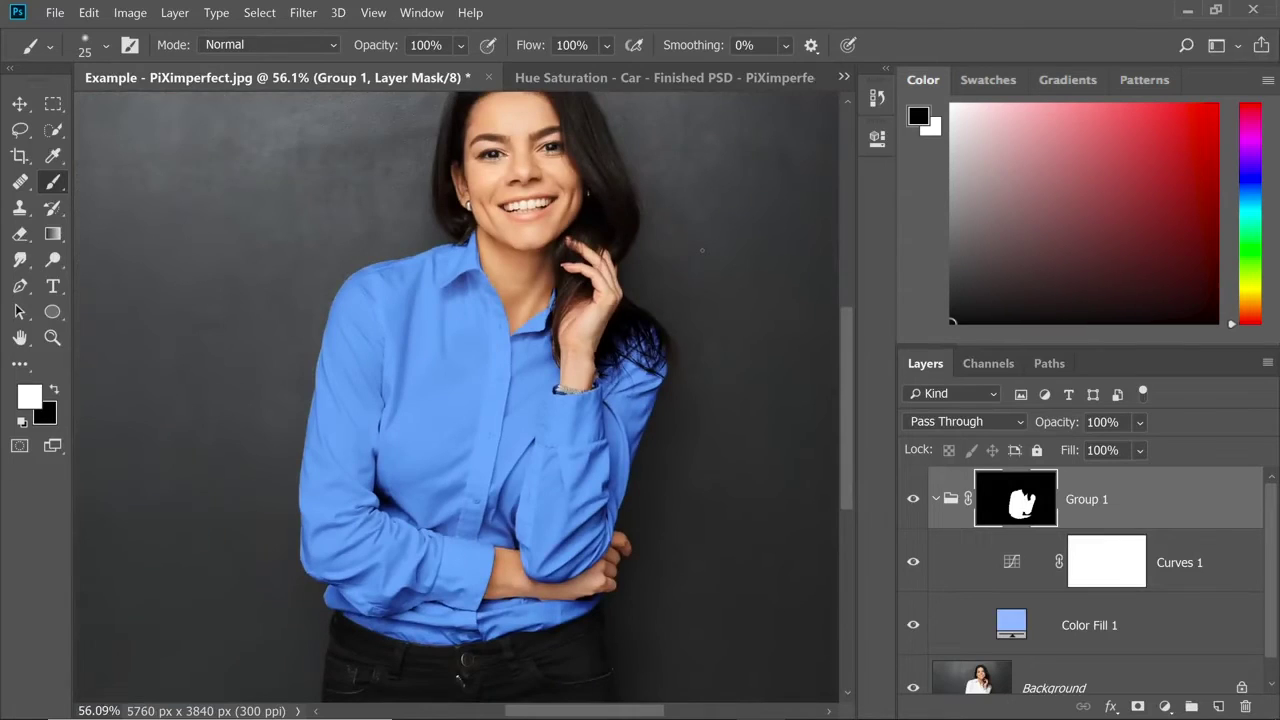
pyautogui.scroll(-1, 702, 250)
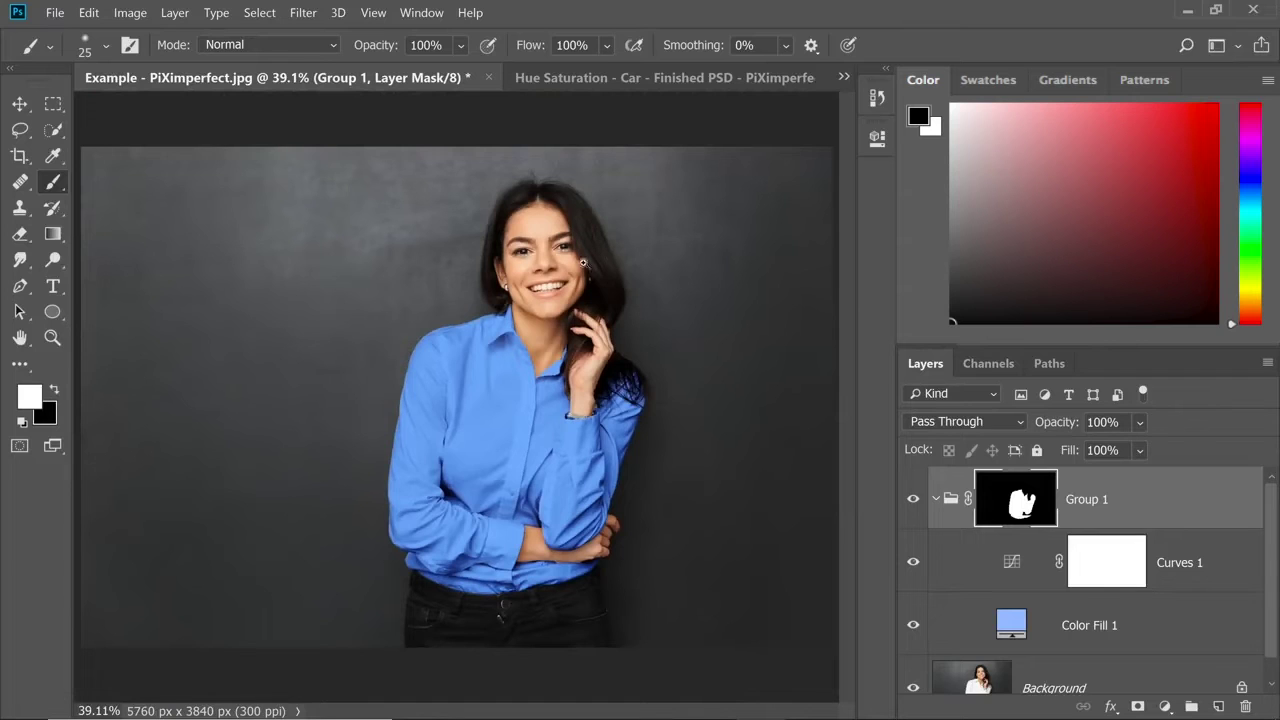
# Change the Color Fill 1 colour to neutral grey #6a6a6a.
pyautogui.scroll(1, 583, 262)
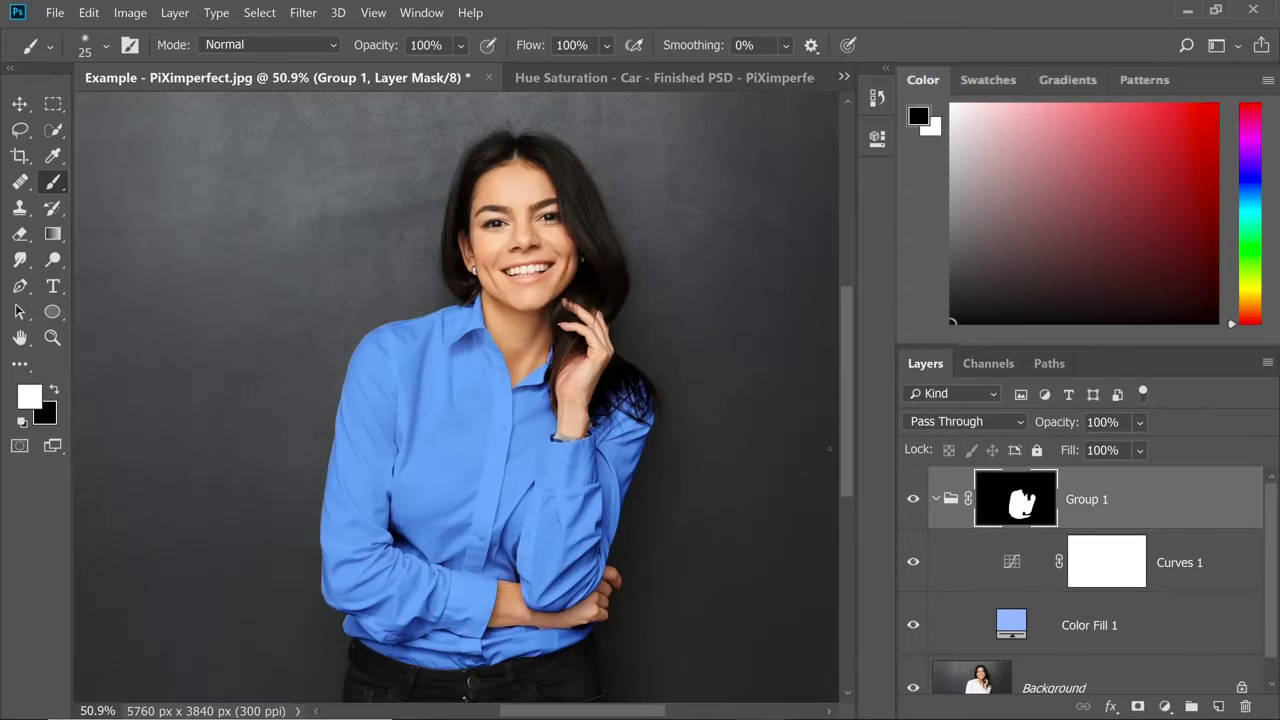
pyautogui.doubleClick(1012, 626)
pyautogui.click(906, 322)
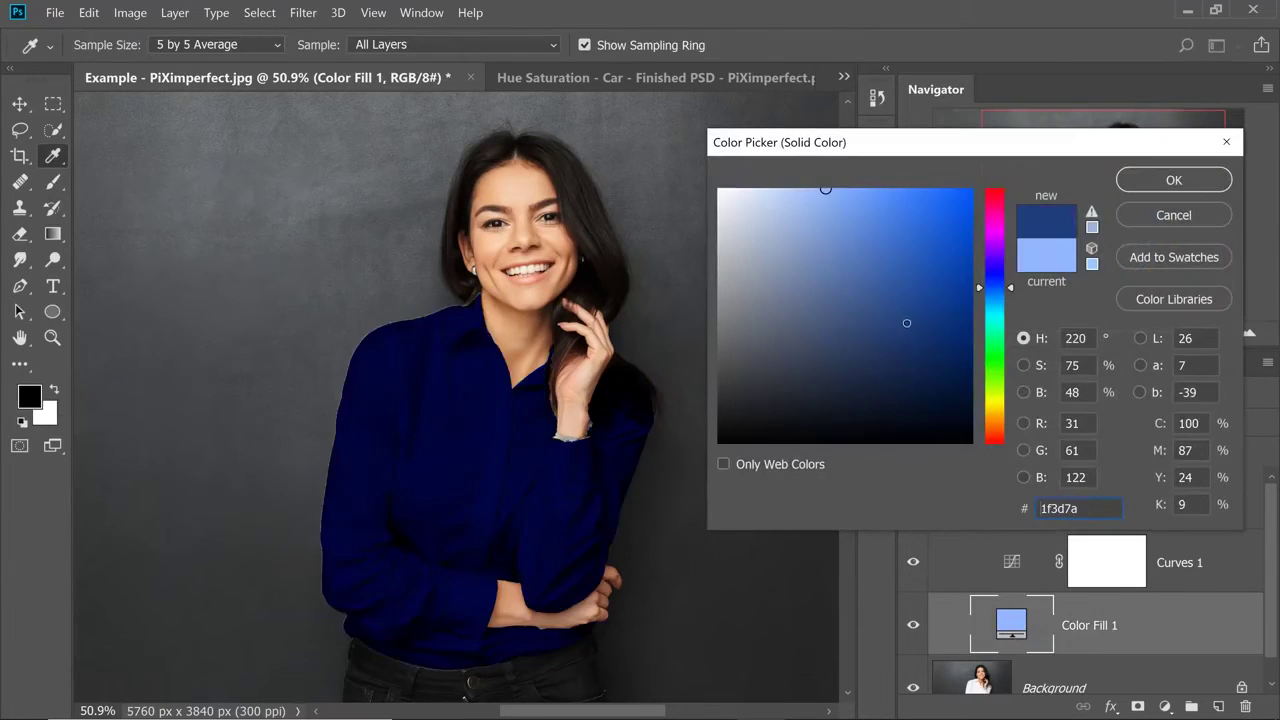
pyautogui.click(895, 283)
pyautogui.click(899, 297)
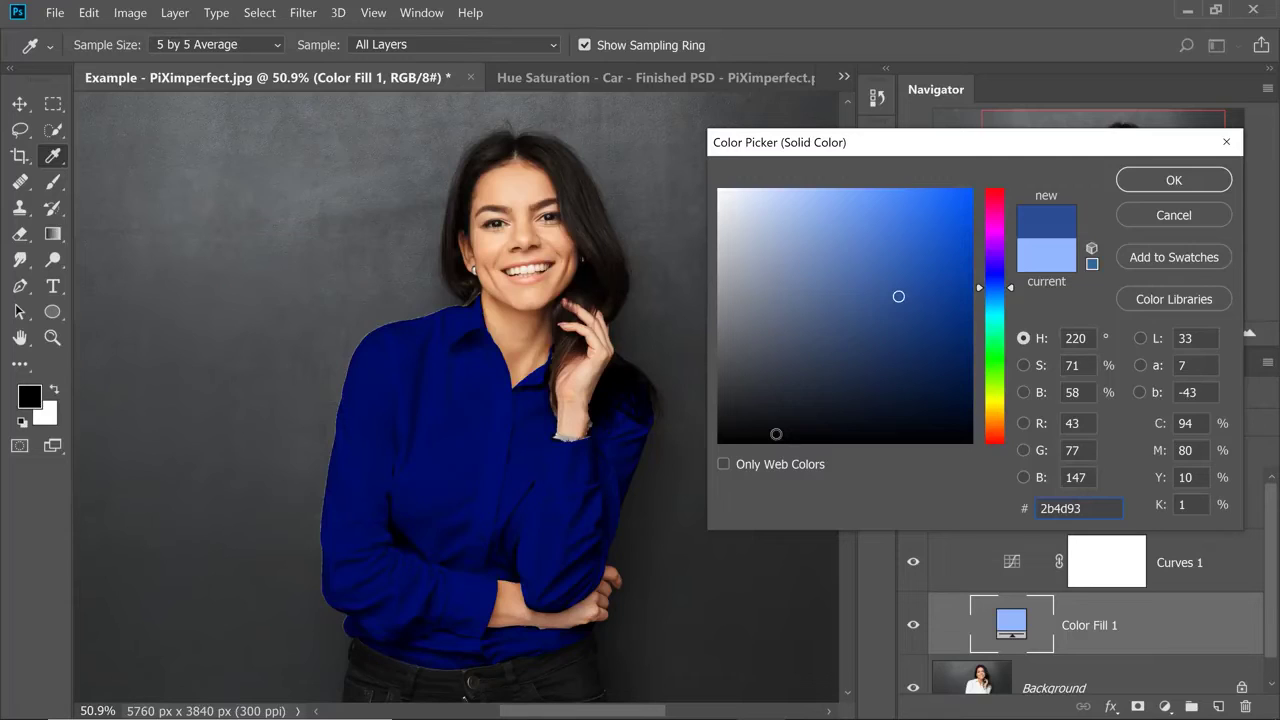
pyautogui.moveTo(776, 434)
pyautogui.mouseDown()
pyautogui.moveTo(722, 441)
pyautogui.moveTo(700, 462)
pyautogui.mouseUp()
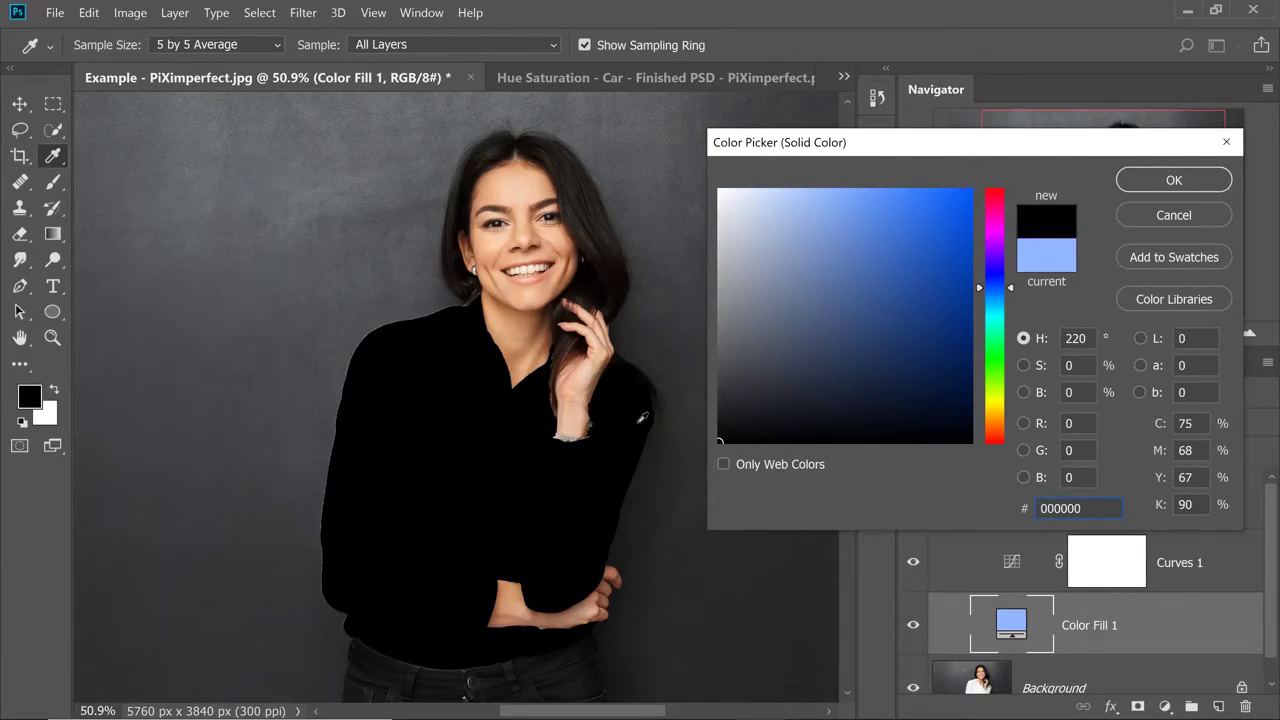
pyautogui.moveTo(726, 428)
pyautogui.mouseDown()
pyautogui.moveTo(719, 323)
pyautogui.moveTo(710, 357)
pyautogui.moveTo(705, 337)
pyautogui.mouseUp()
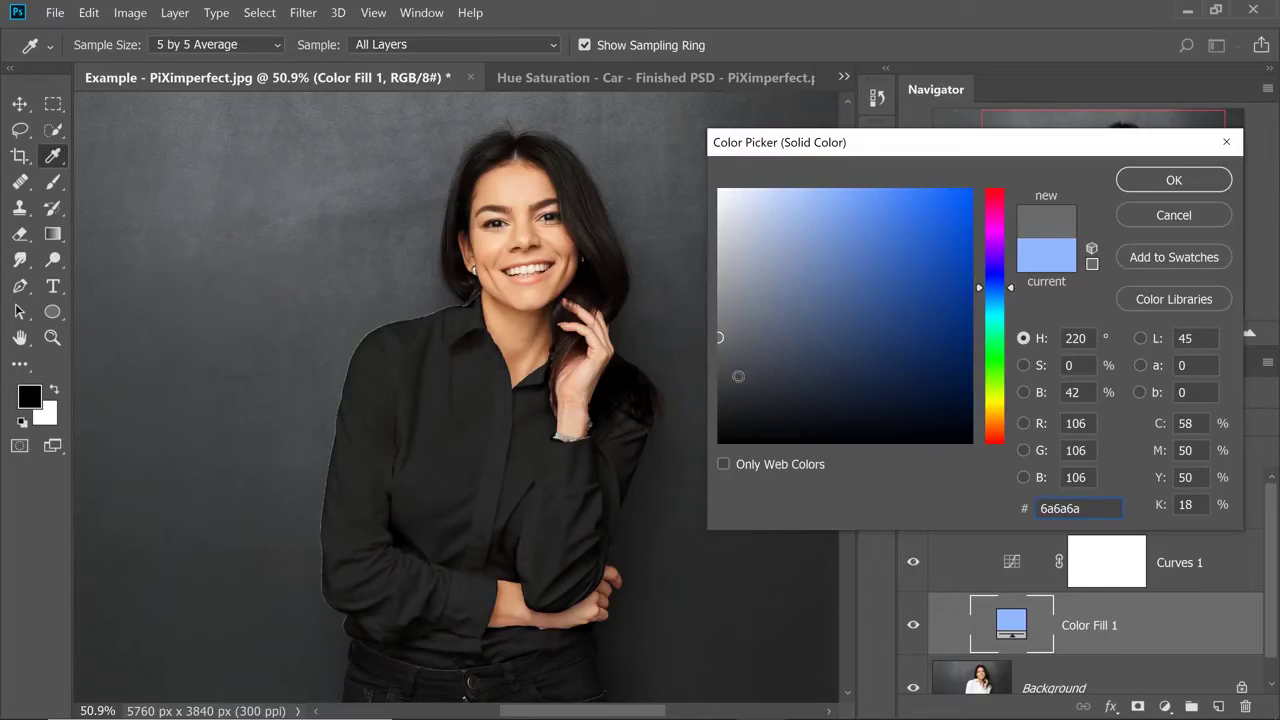
pyautogui.click(1172, 181)
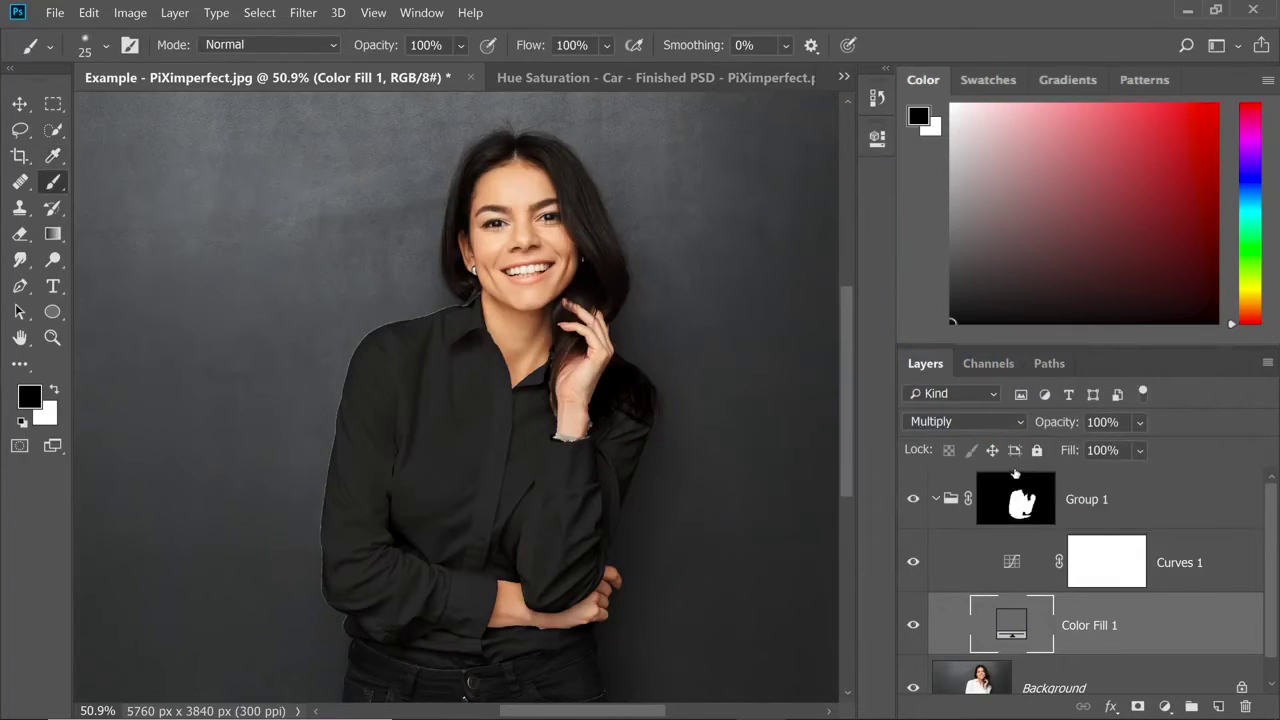
# Add a second Curves layer above Curves 1 and raise its RGB midpoint steeply to brighten the shirt to light grey.
pyautogui.click(1200, 562)
pyautogui.press('x')
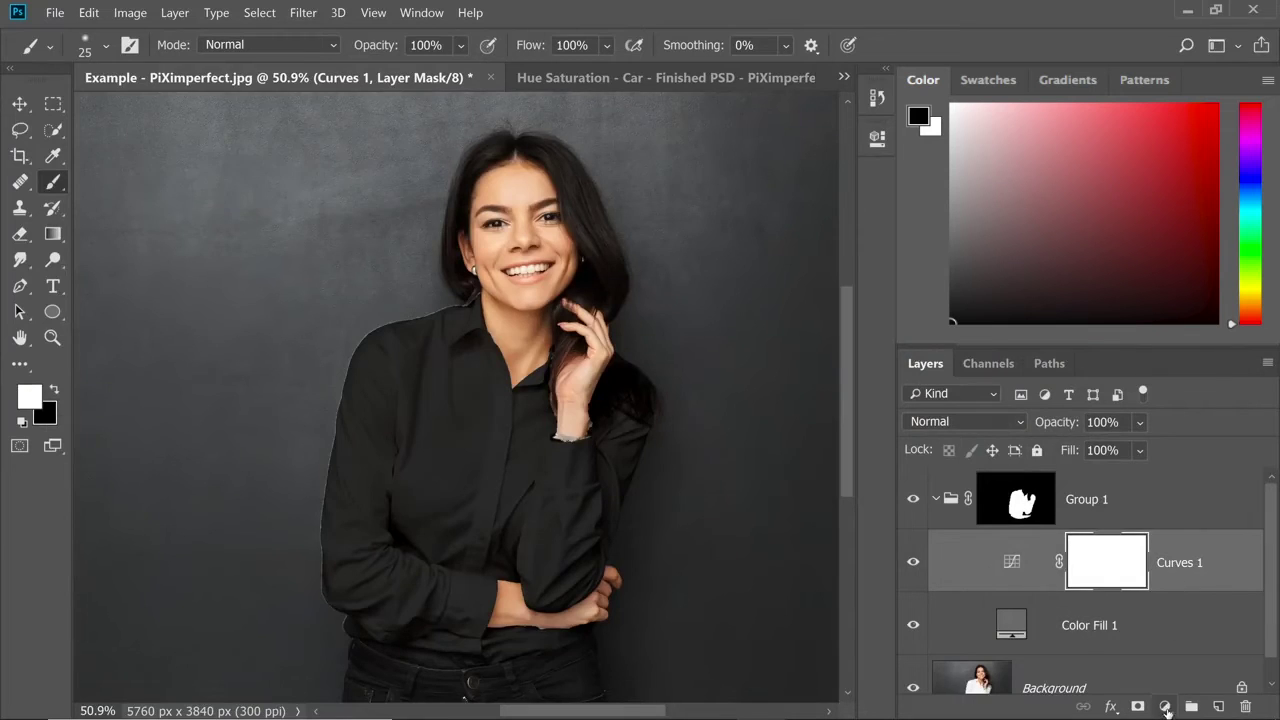
pyautogui.click(1164, 706)
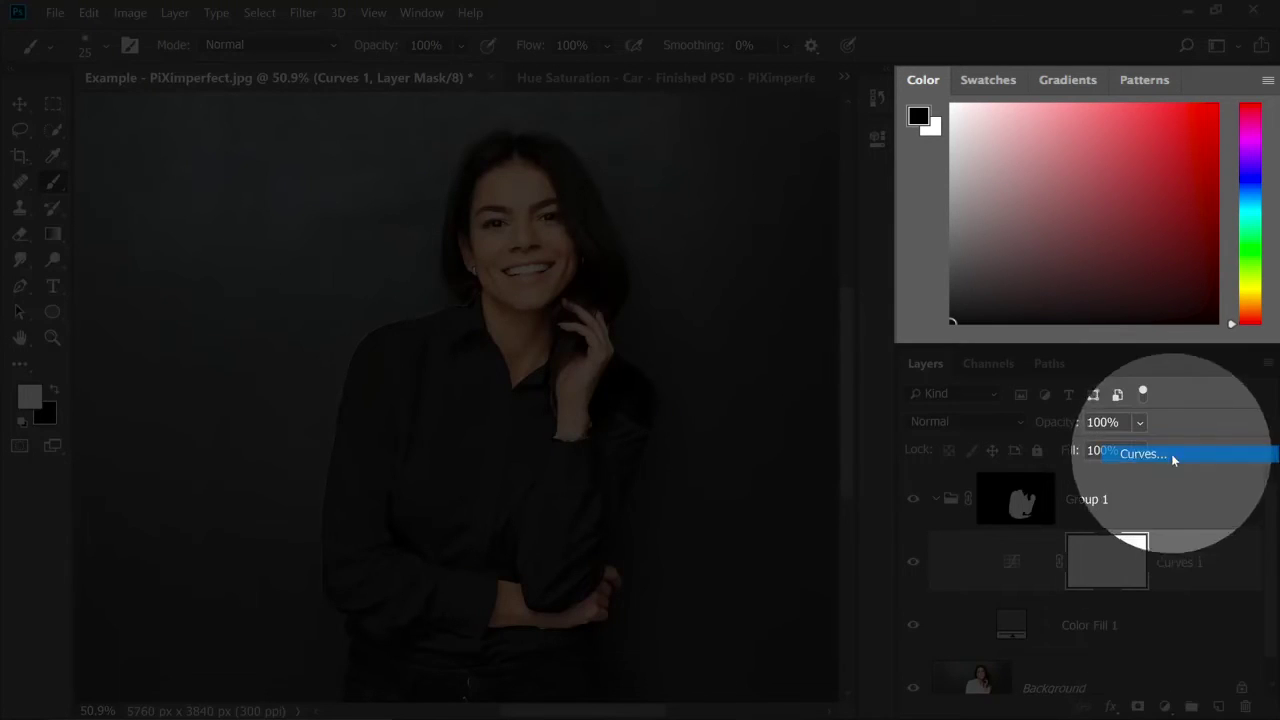
pyautogui.click(1142, 454)
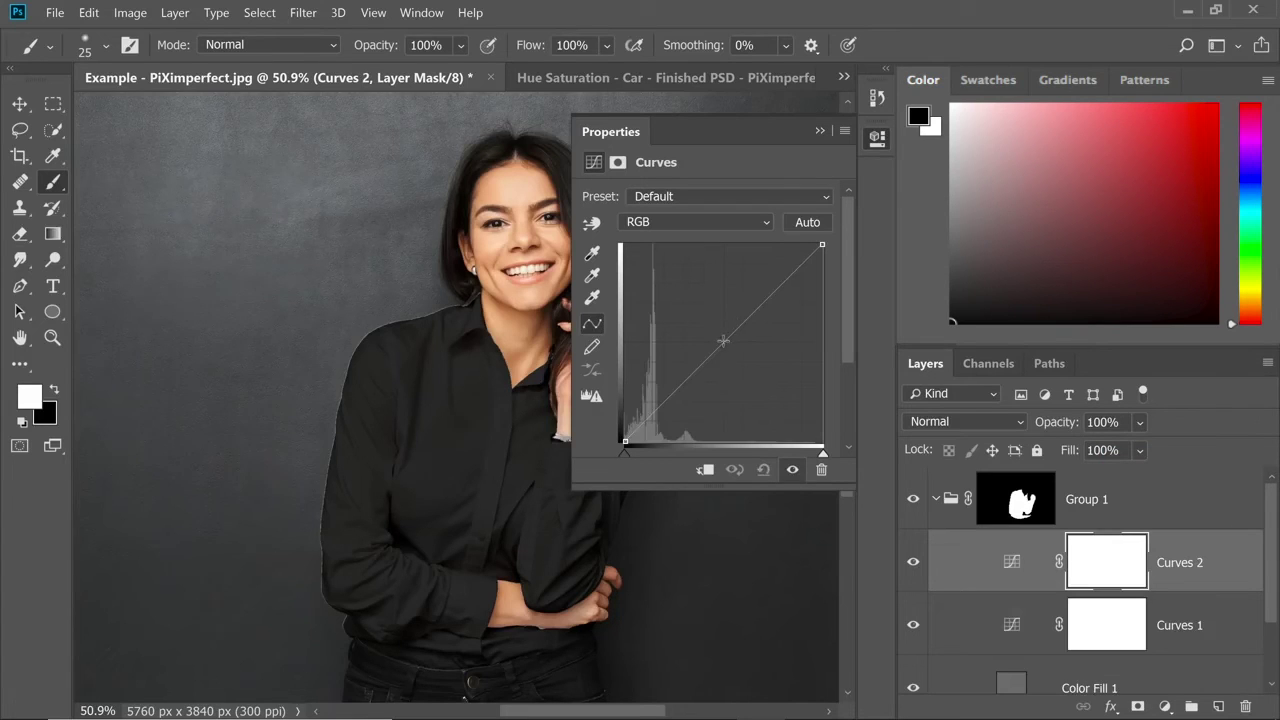
pyautogui.moveTo(722, 341); pyautogui.dragTo(668, 264)
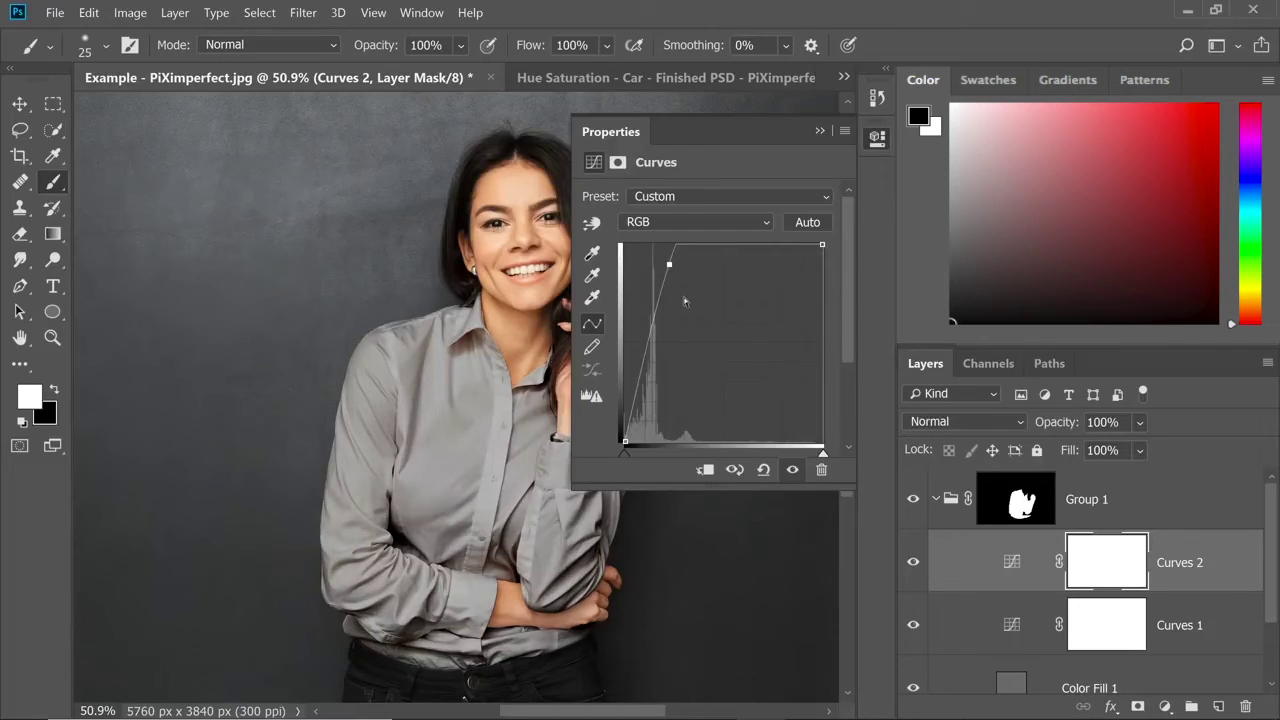
# Set the Curves 2 layer's Blend If Underlying Layer black slider to a split 29 / 101 in its blending options.
pyautogui.click(1241, 564)
pyautogui.press('h')
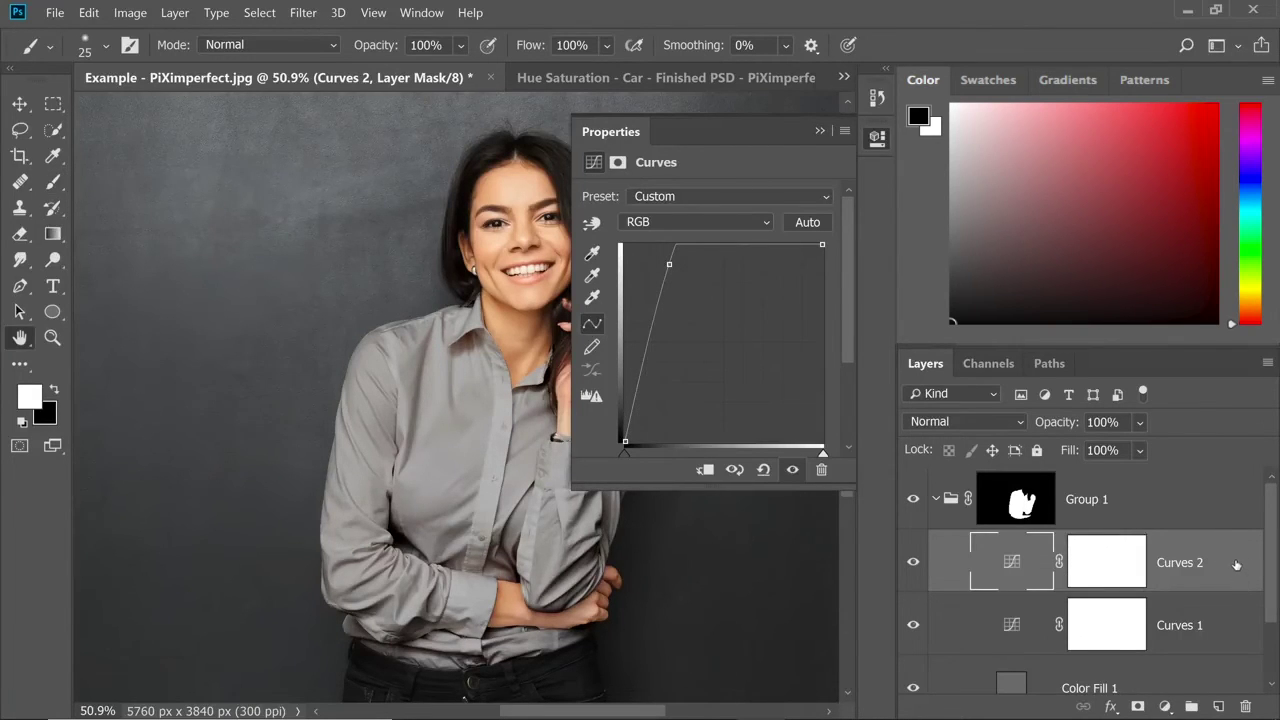
pyautogui.doubleClick(1233, 580)
pyautogui.moveTo(703, 183); pyautogui.dragTo(811, 148)
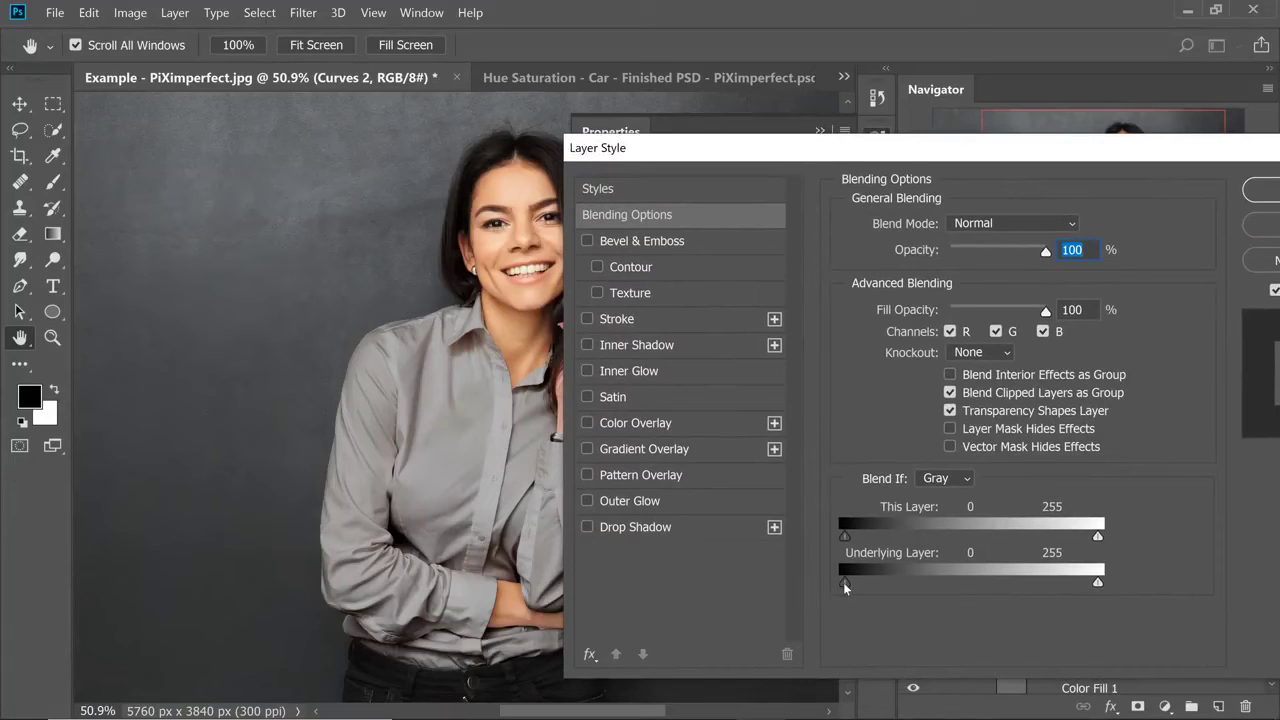
pyautogui.moveTo(843, 582); pyautogui.dragTo(881, 580)
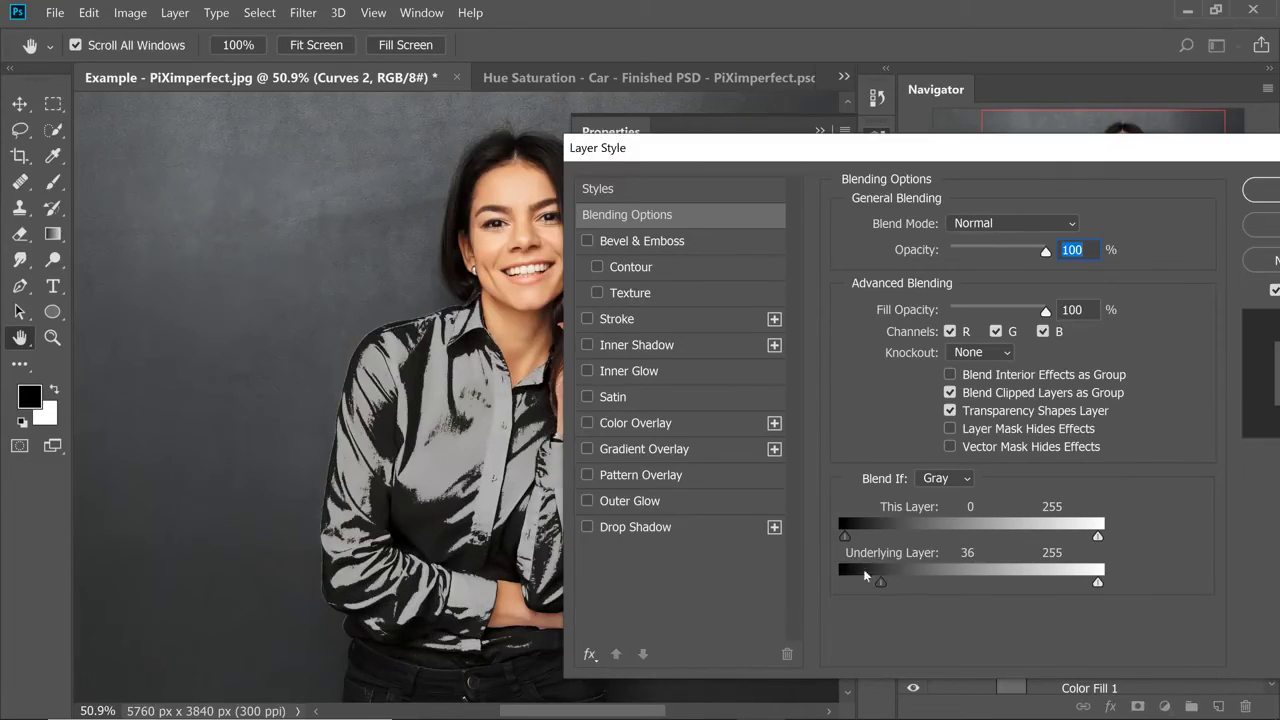
pyautogui.press('alt')
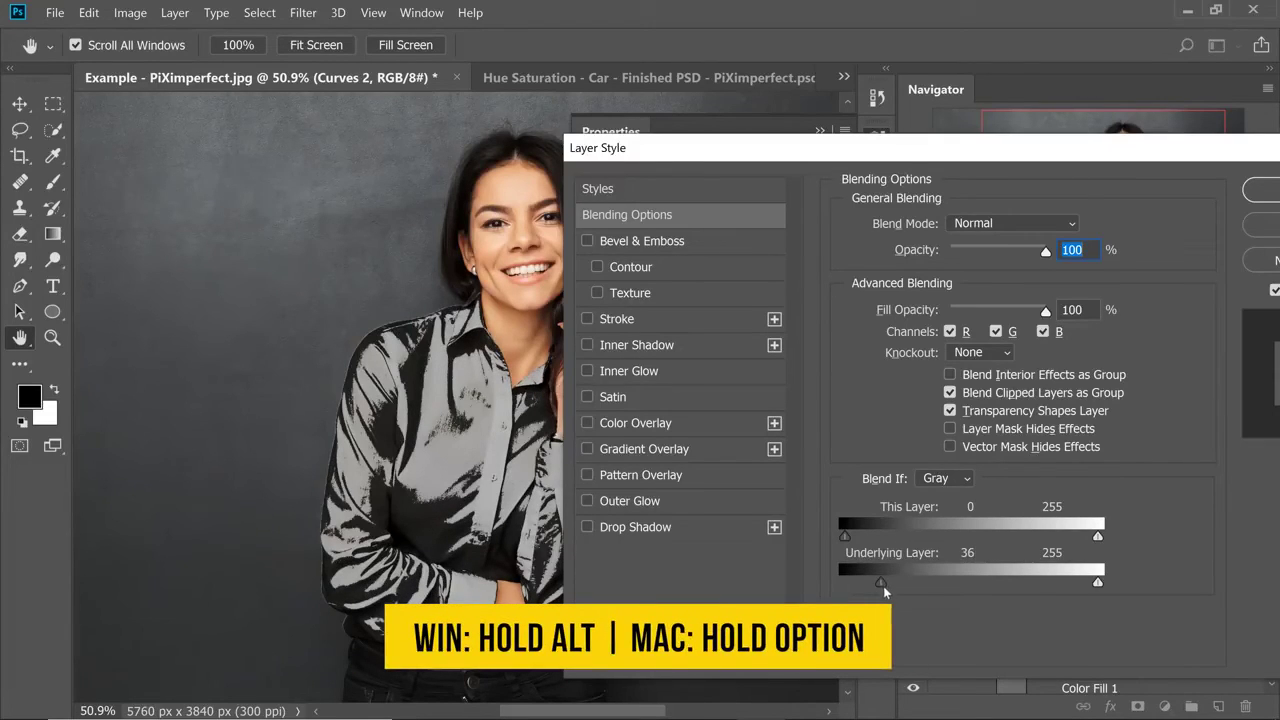
pyautogui.moveTo(885, 583); pyautogui.dragTo(941, 583)
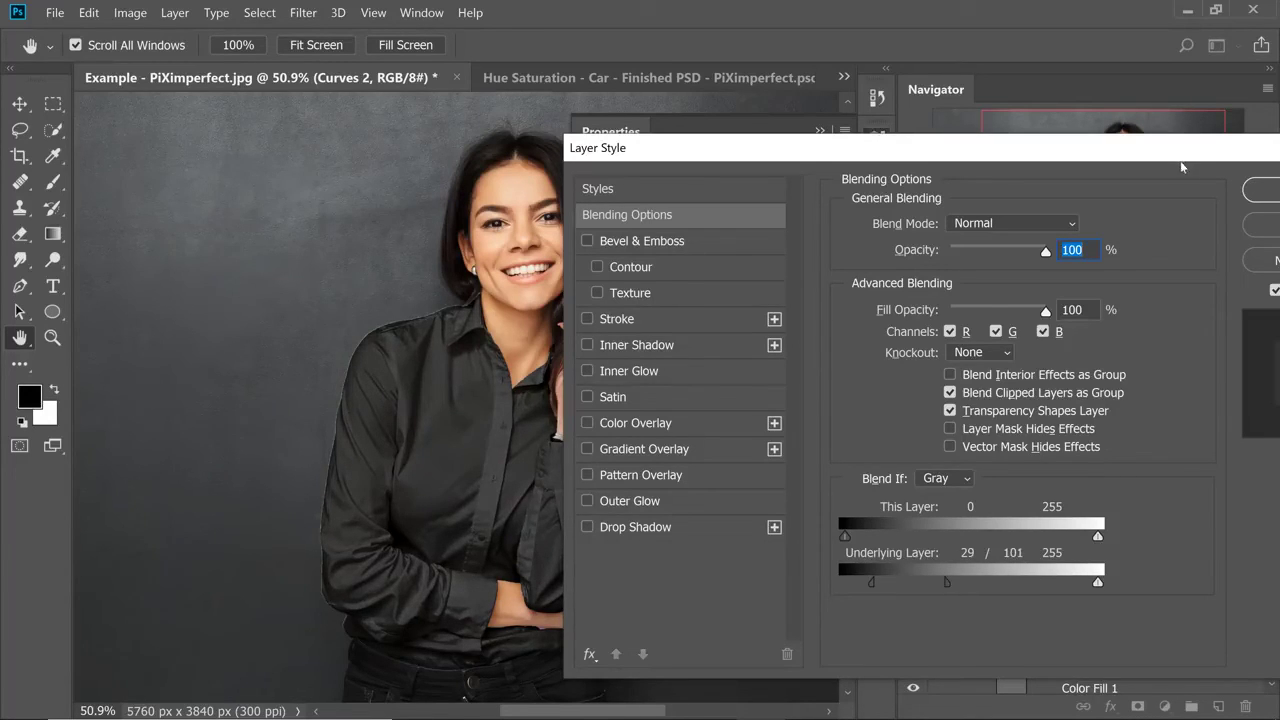
pyautogui.moveTo(1186, 150); pyautogui.dragTo(1049, 129)
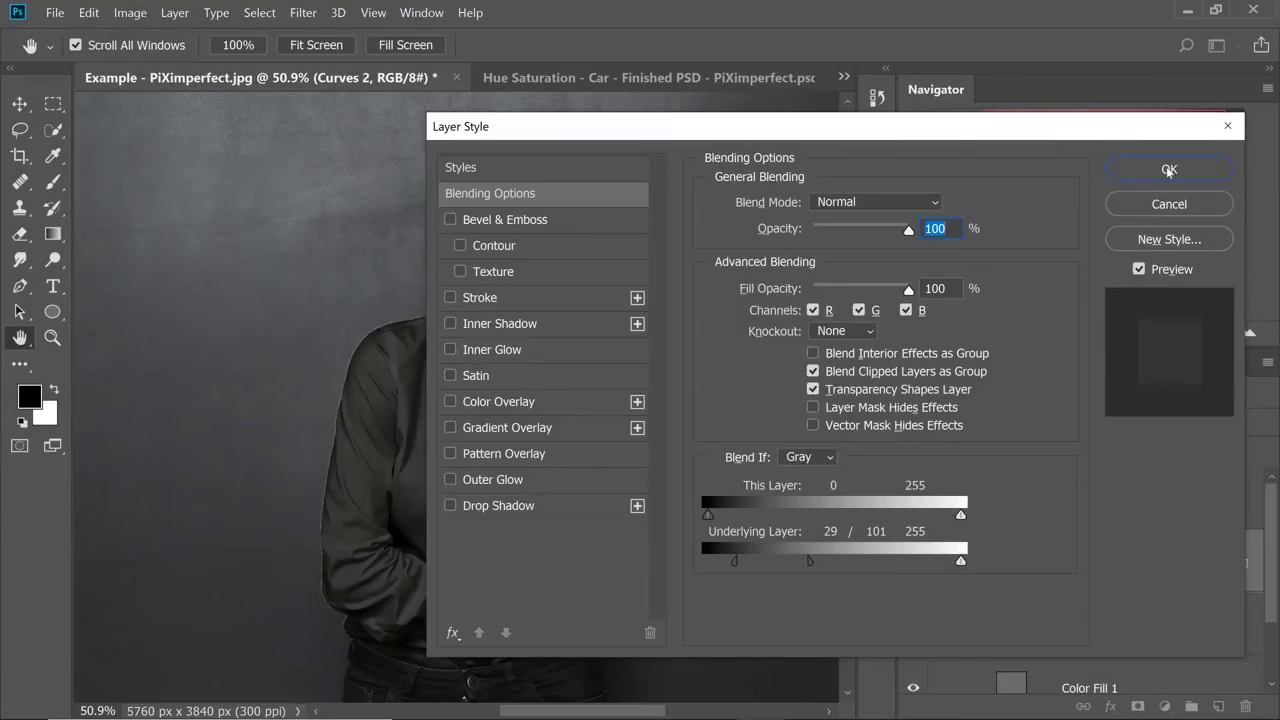
pyautogui.click(1200, 200)
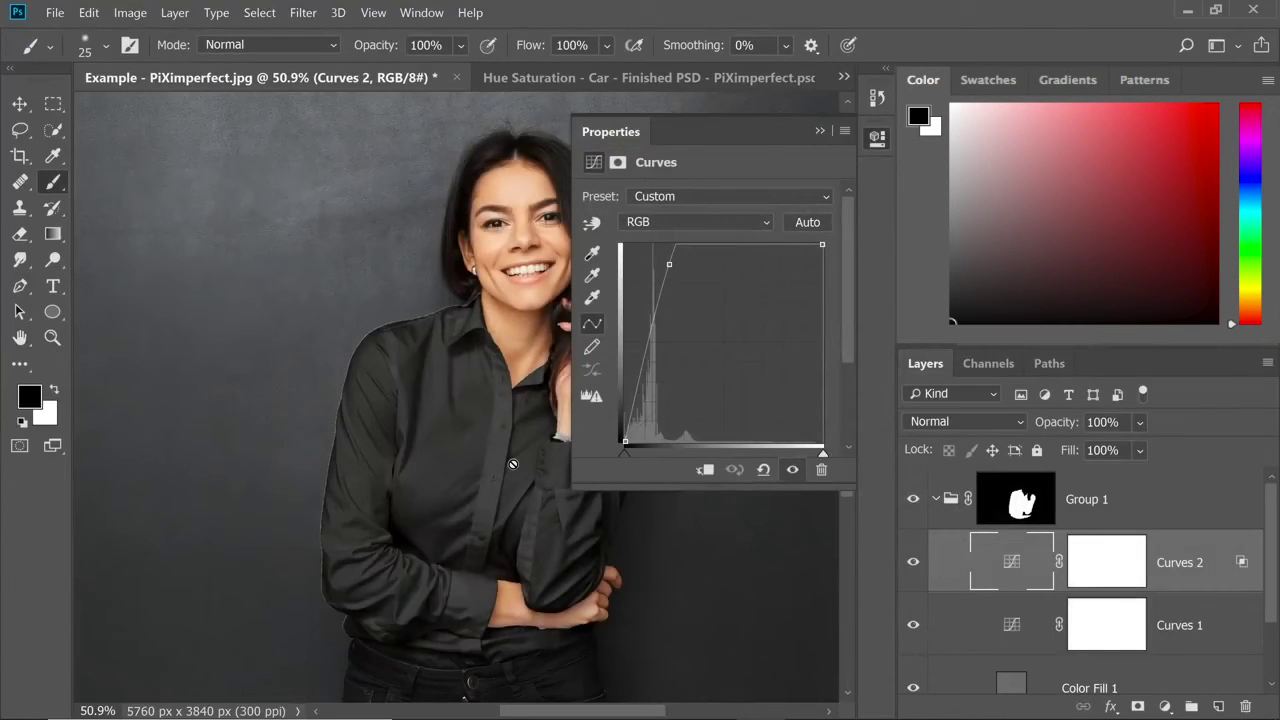
# Add a third Curves layer above Curves 2 and raise its RGB midpoint to brighten the shirt to grey.
pyautogui.click(1164, 706)
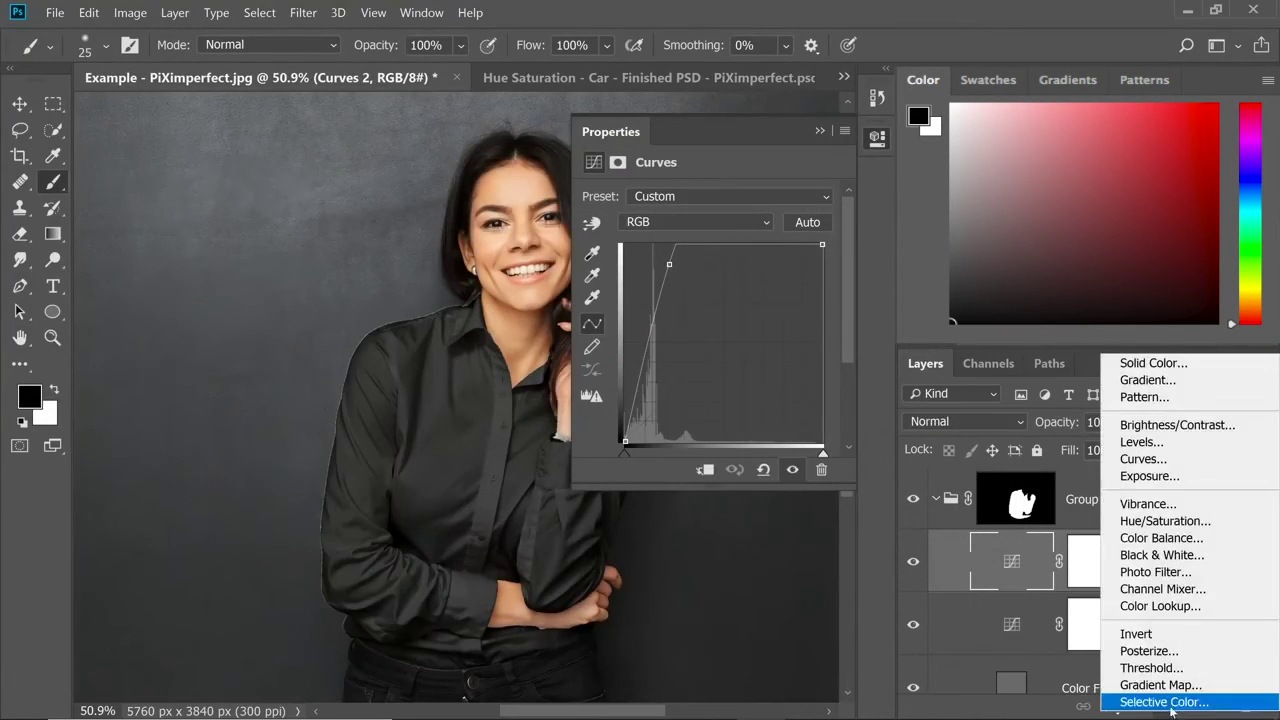
pyautogui.click(1143, 459)
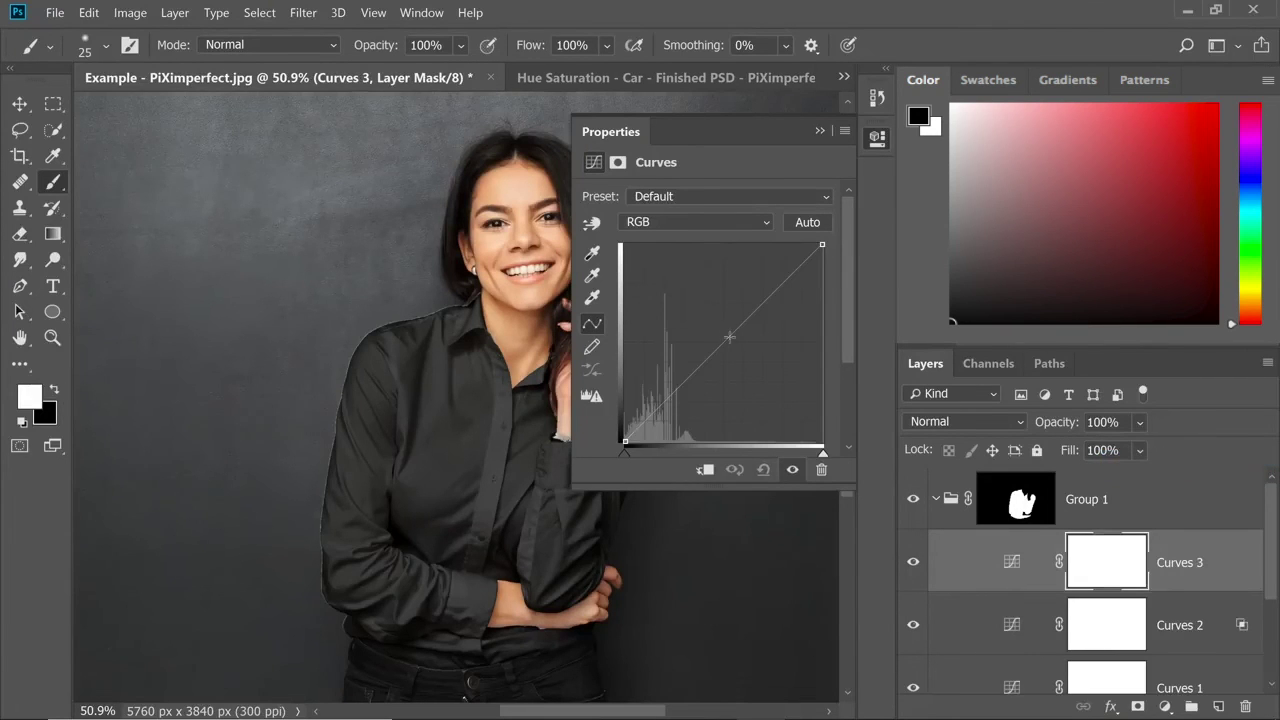
pyautogui.moveTo(732, 336); pyautogui.dragTo(686, 296)
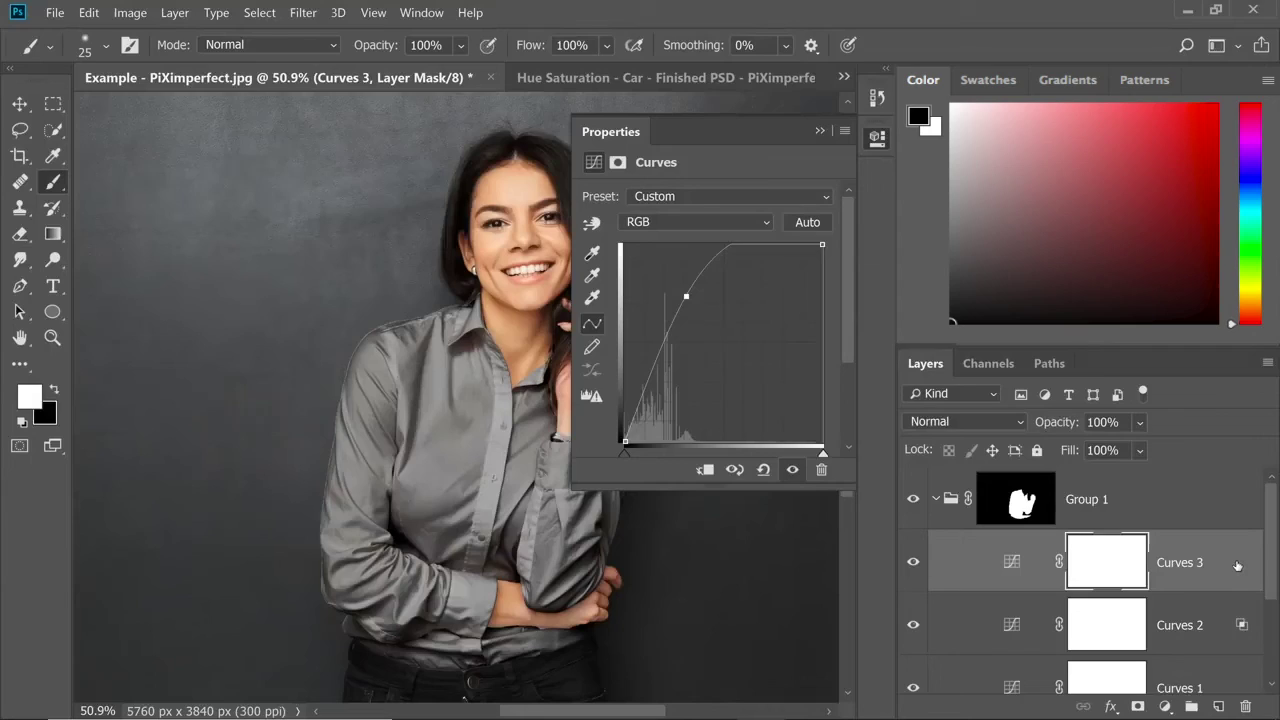
# Set the Curves 3 layer's Blend If Underlying Layer black slider to a split 46 / 150 in its blending options.
pyautogui.doubleClick(1236, 568)
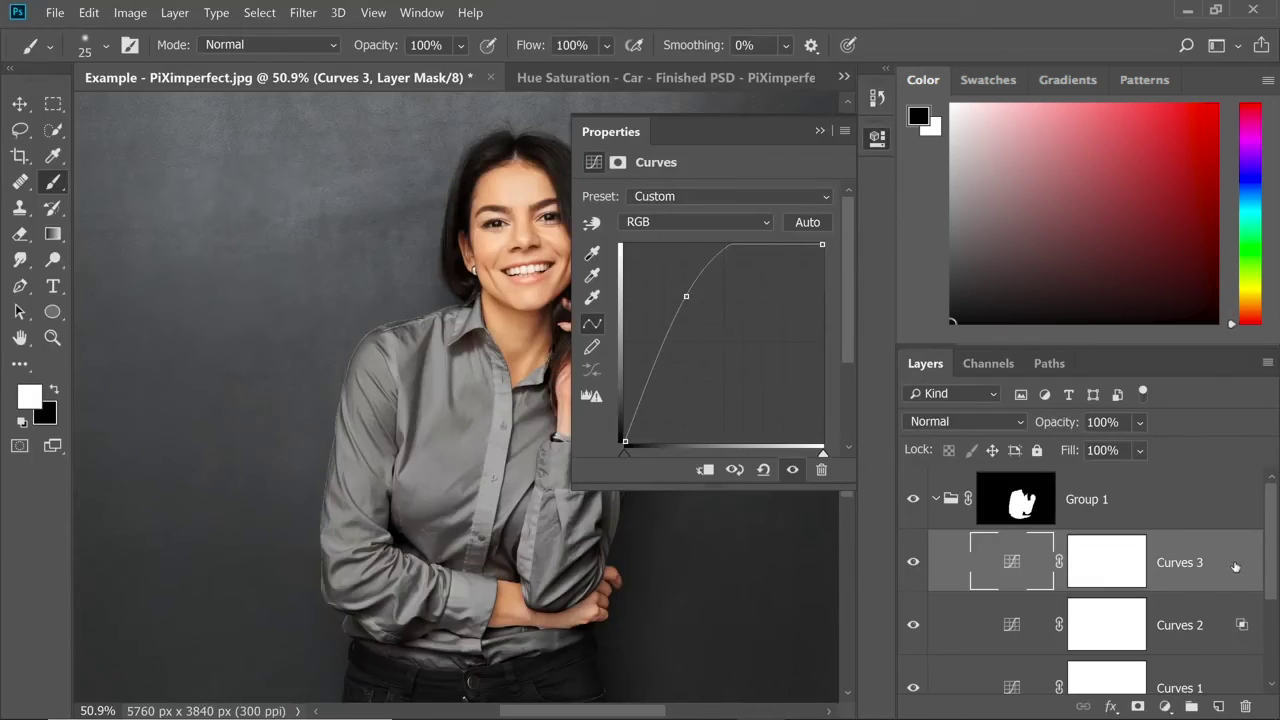
pyautogui.doubleClick(1233, 569)
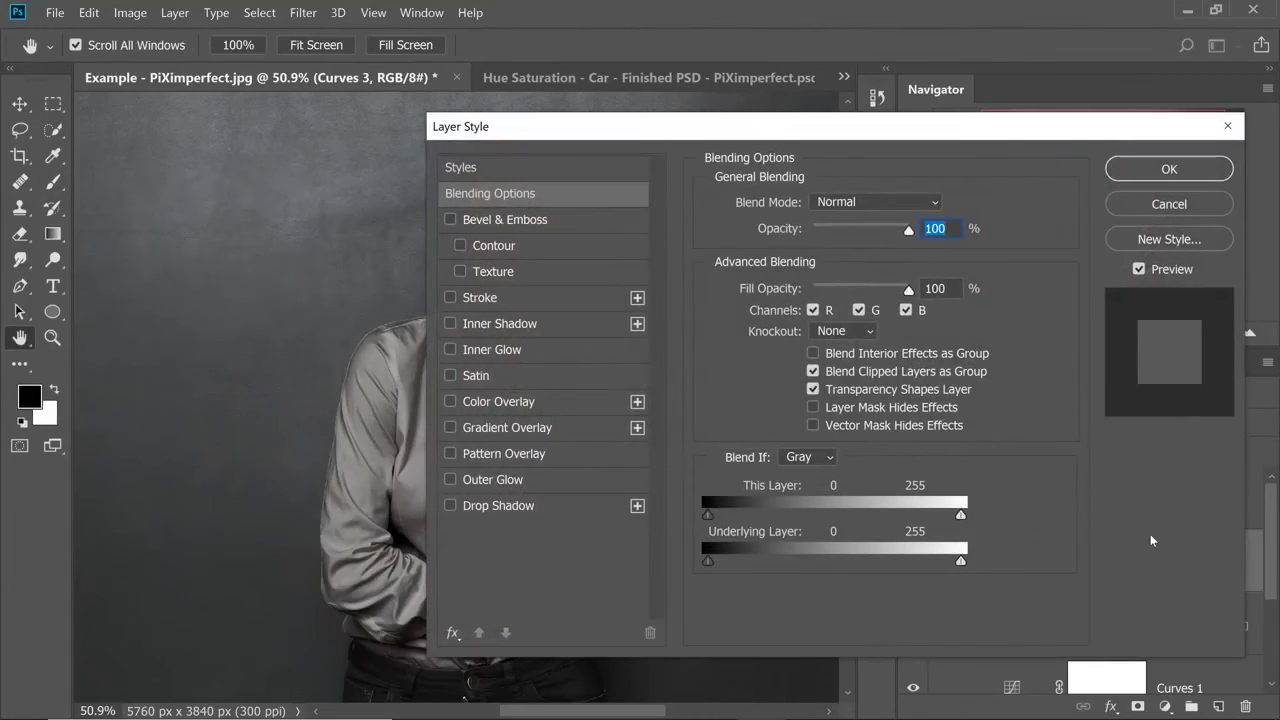
pyautogui.moveTo(755, 130); pyautogui.dragTo(926, 117)
pyautogui.moveTo(878, 549); pyautogui.dragTo(1028, 556)
pyautogui.moveTo(1191, 122); pyautogui.dragTo(1081, 116)
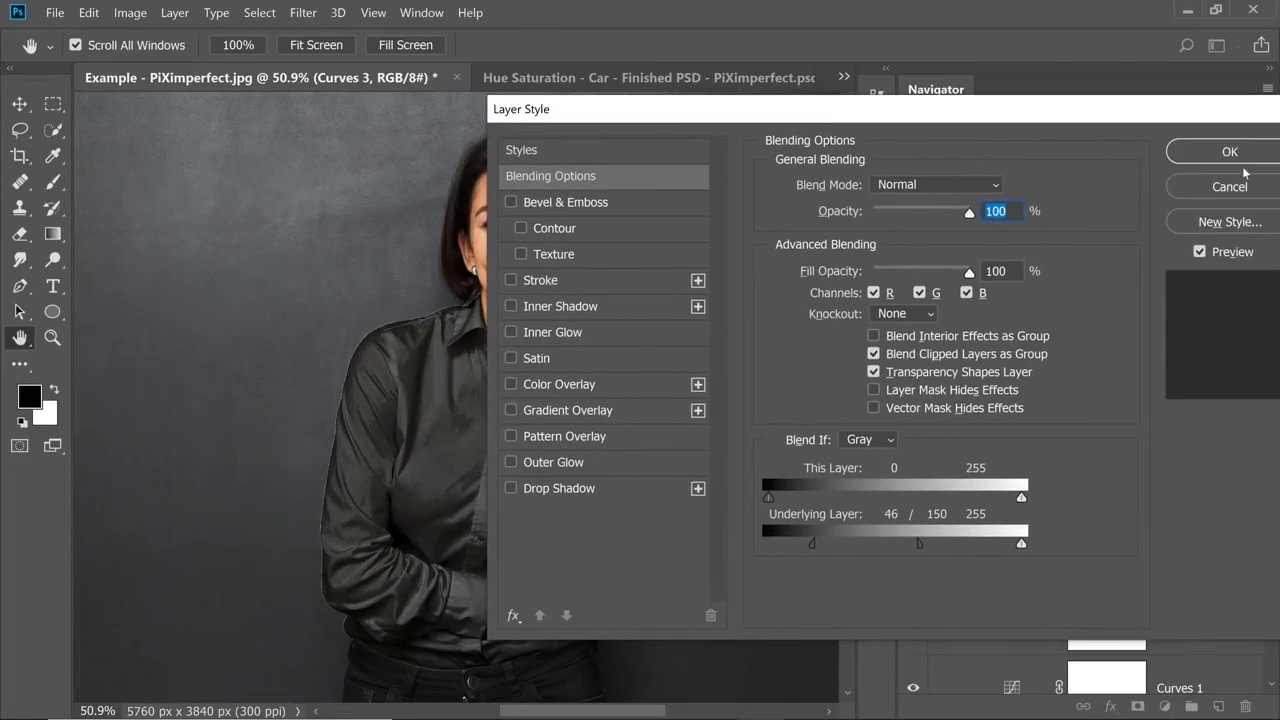
pyautogui.click(1236, 154)
# Inspect the darkened shirt at 100% and compare it with the original by hiding and showing Group 1.
pyautogui.moveTo(509, 426); pyautogui.dragTo(528, 430)
pyautogui.hotkey('ctrl', '1')
pyautogui.click(820, 131)
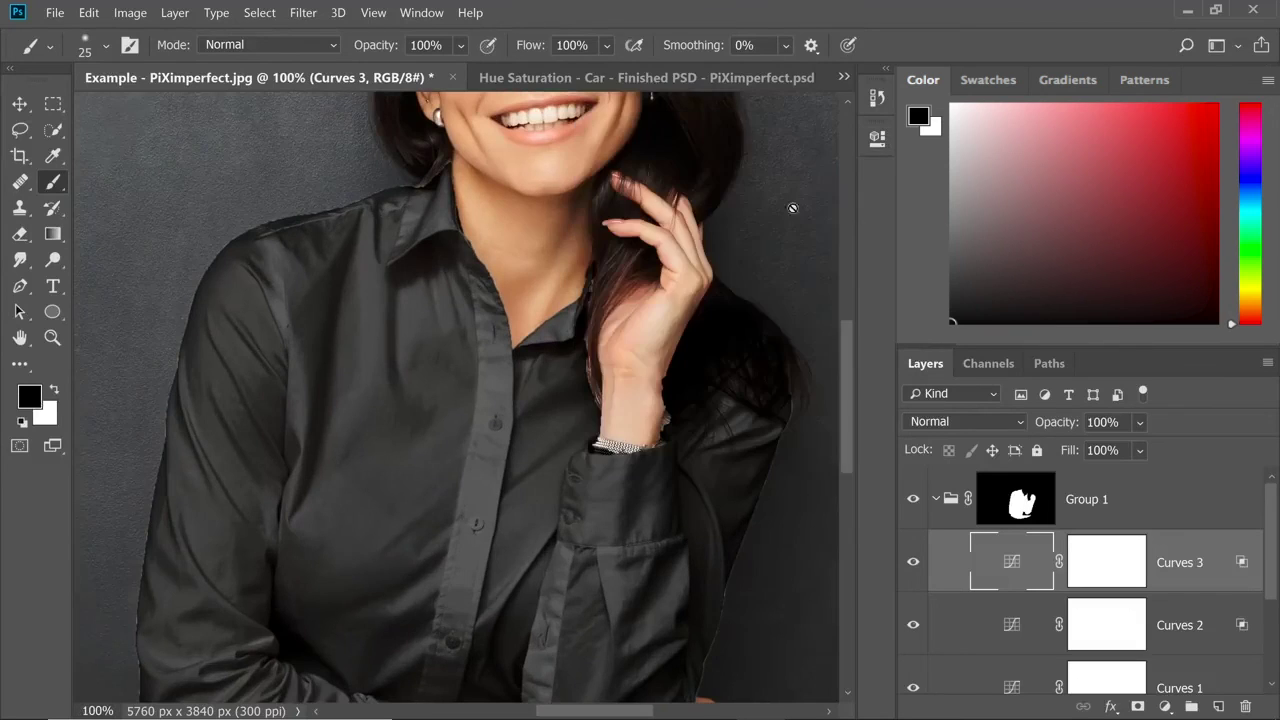
pyautogui.scroll(-2, 680, 340)
pyautogui.scroll(-2, 706, 190)
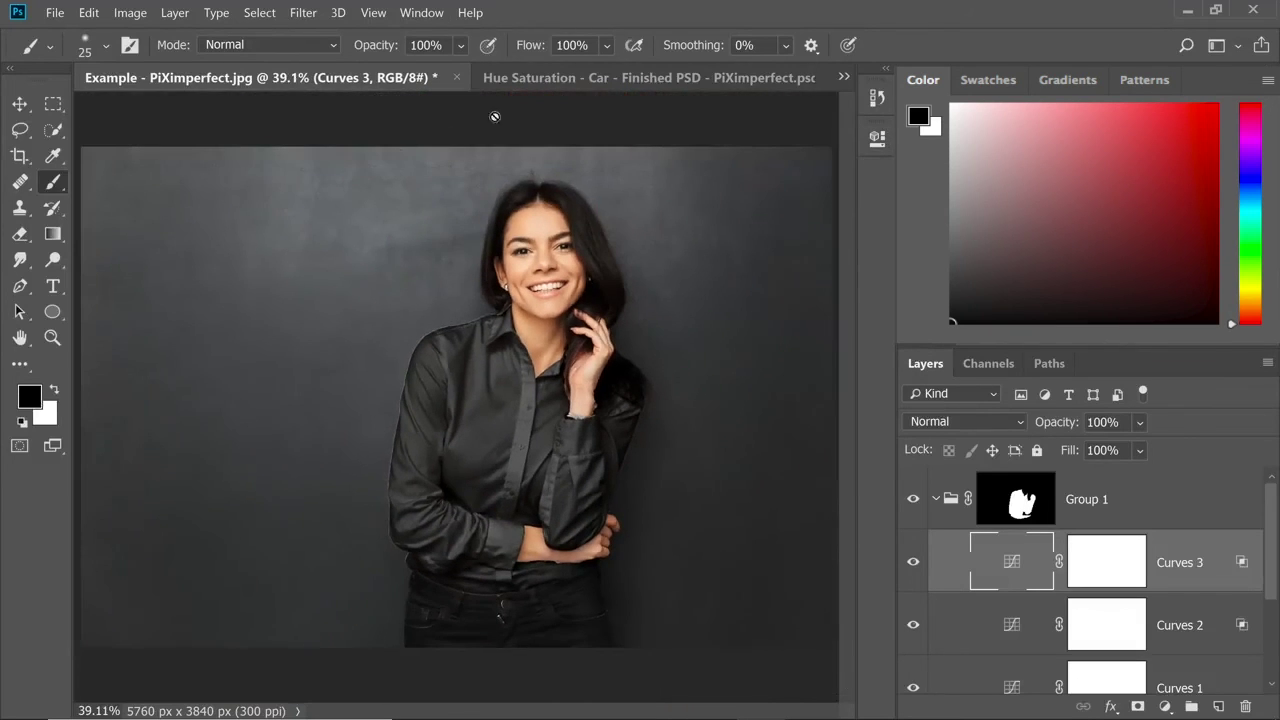
pyautogui.click(912, 504)
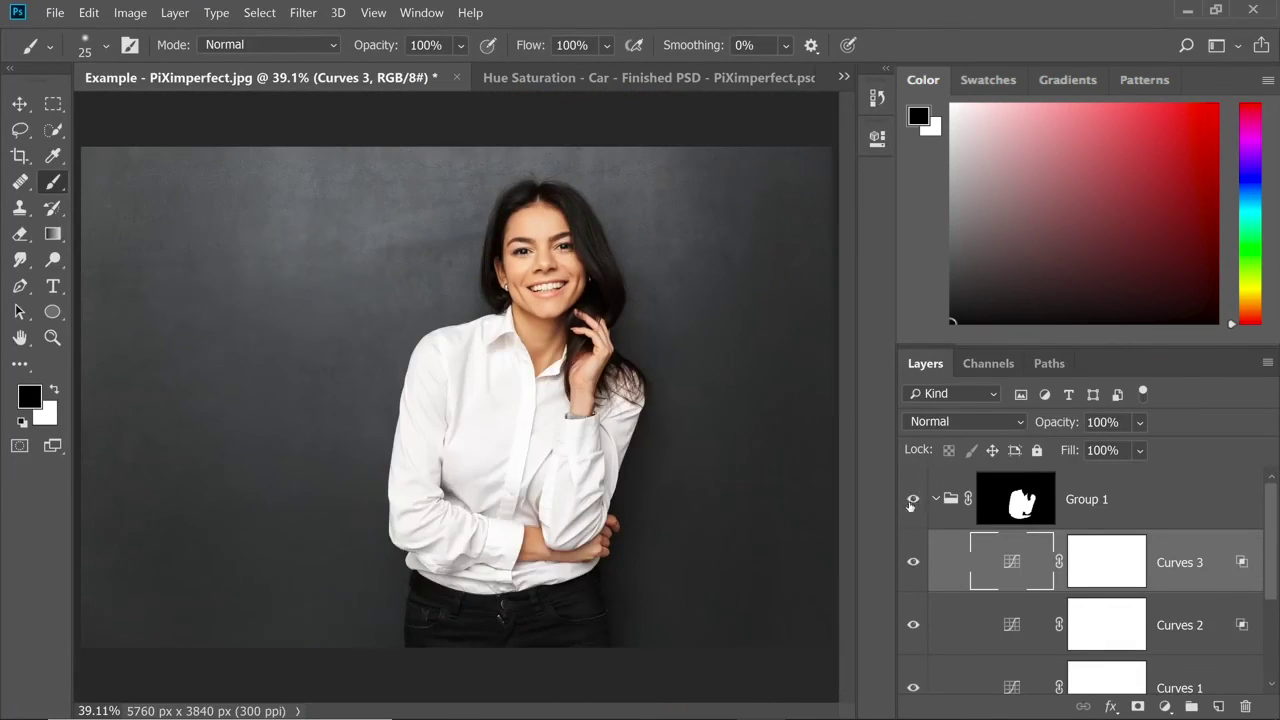
pyautogui.click(911, 504)
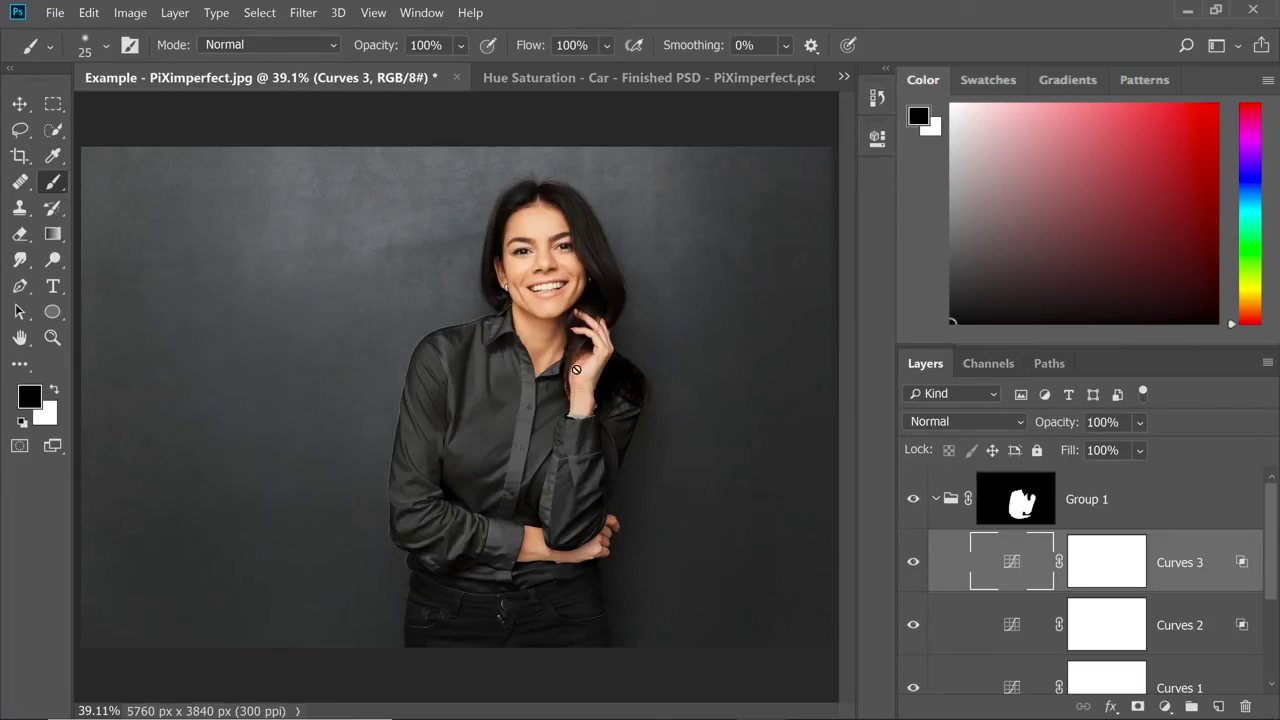
# Paint white on Group 1's mask with a soft 9 px brush along the light fringe at the sleeve's outer edge.
pyautogui.scroll(5, 456, 392)
pyautogui.click(1015, 499)
pyautogui.press('x')
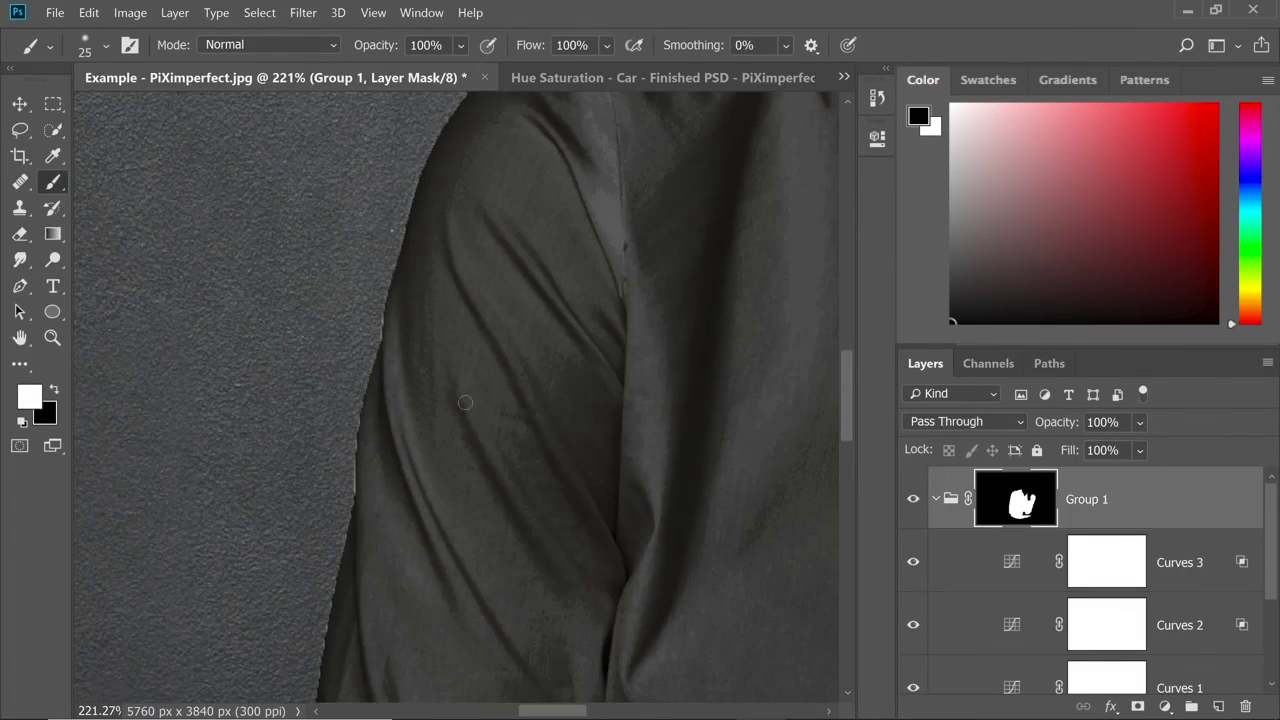
pyautogui.scroll(4, 440, 410)
pyautogui.keyDown('alt'); pyautogui.rightClick(400, 382); pyautogui.keyUp('alt')
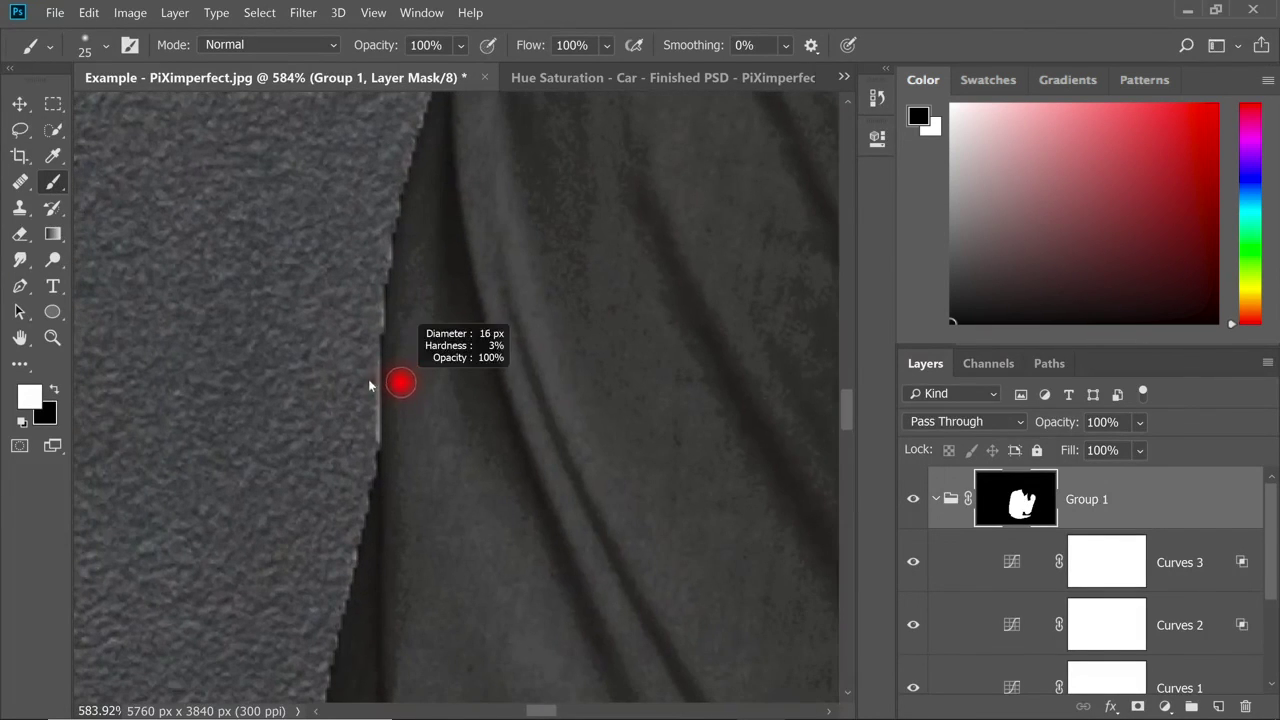
pyautogui.moveTo(389, 377)
pyautogui.mouseDown()
pyautogui.moveTo(385, 424)
pyautogui.moveTo(387, 348)
pyautogui.moveTo(386, 470)
pyautogui.mouseUp()
pyautogui.scroll(-1, 433, 288)
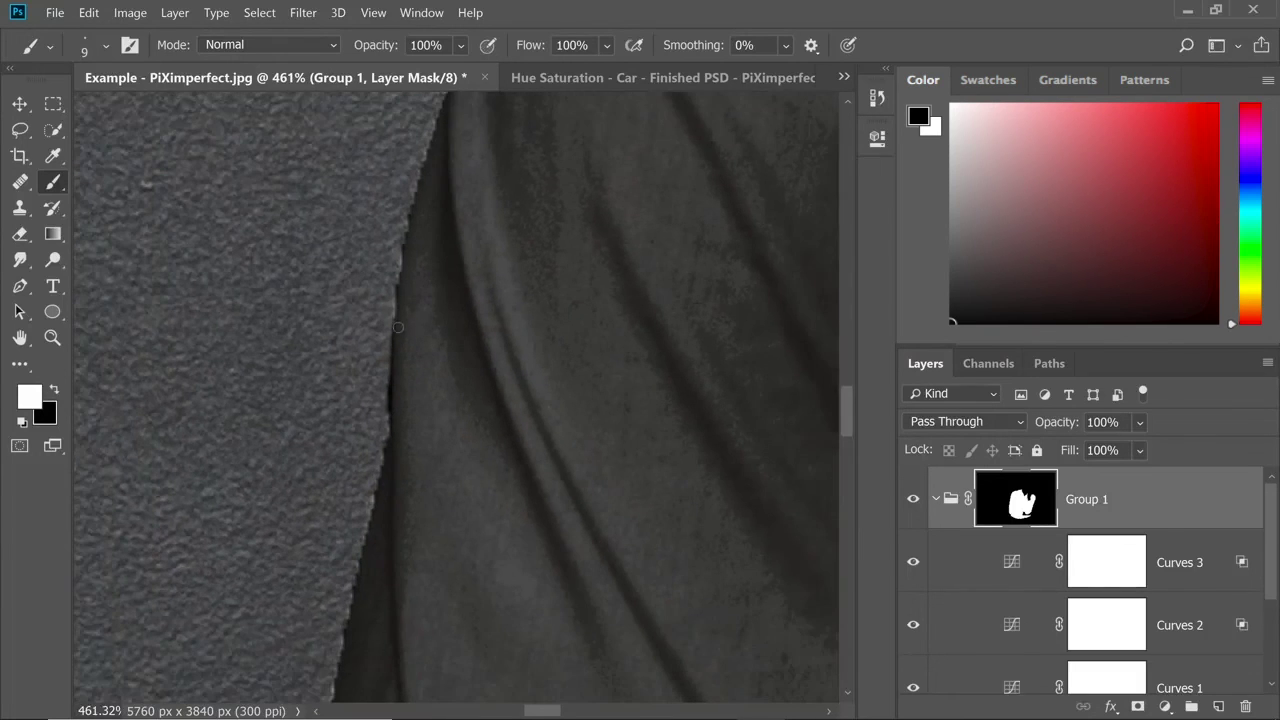
pyautogui.hotkey('ctrl', '+')
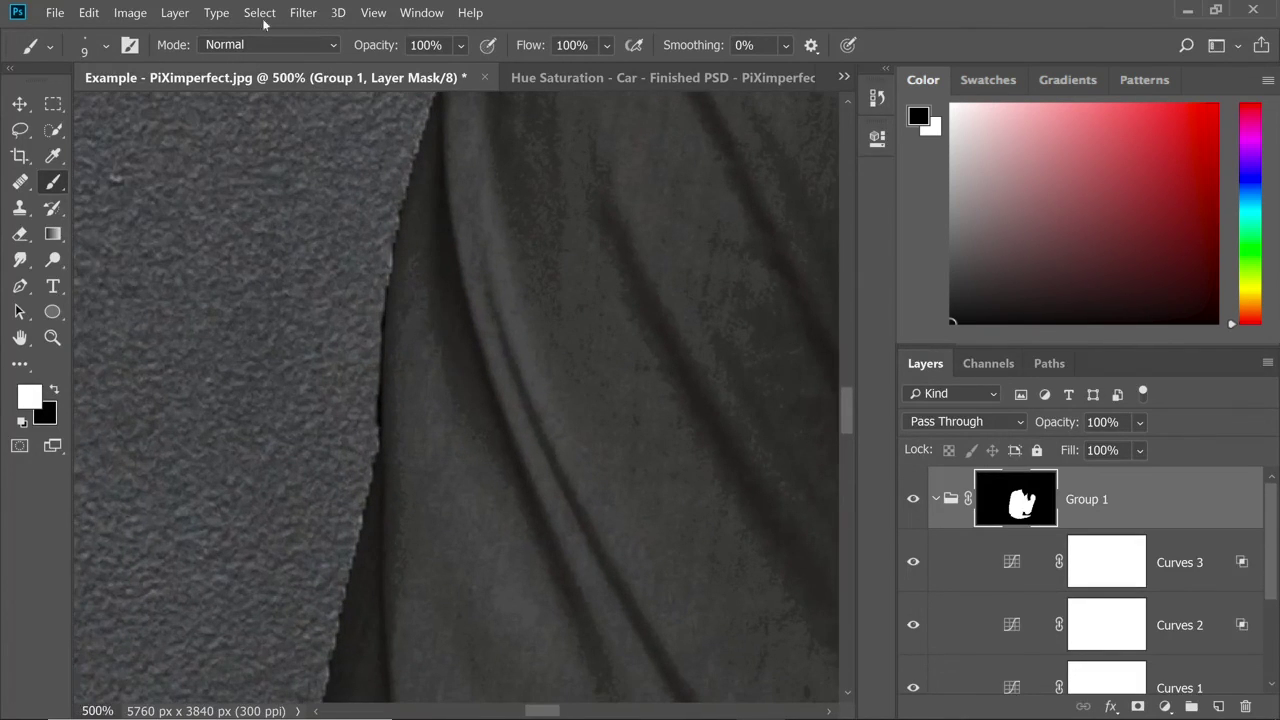